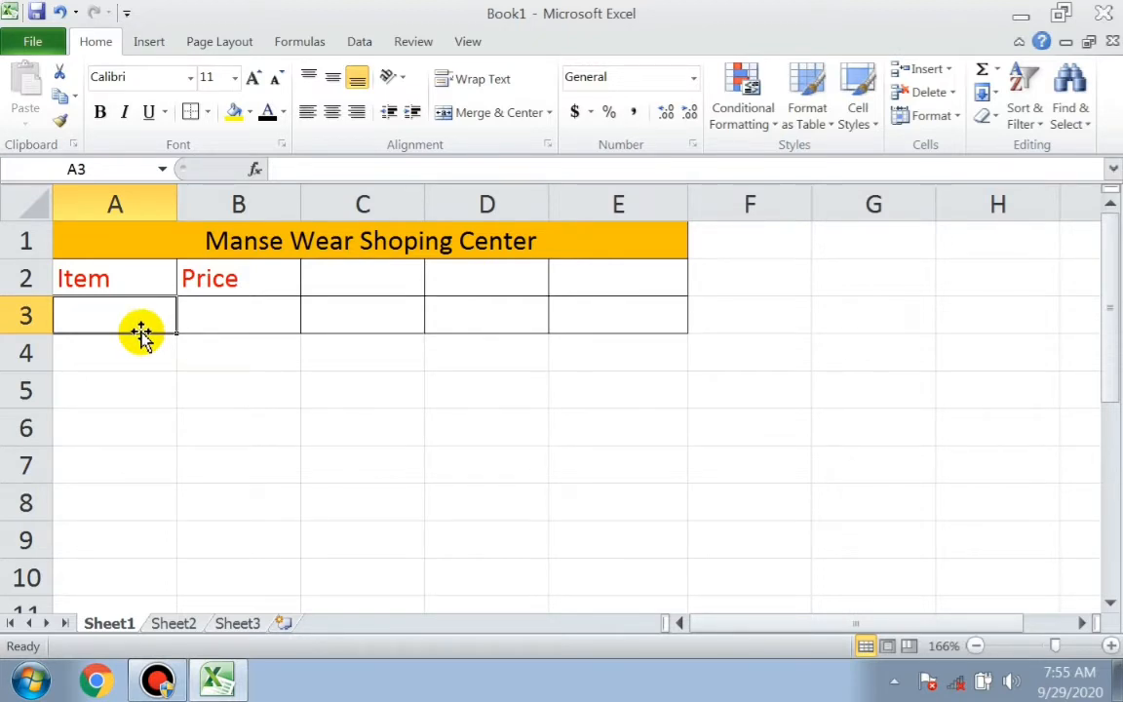
Start a VLOOKUP formula in cell B3 of Sheet1 with A3 as the lookup value
{"action": "left_click_drag", "start_coordinate": [143, 333], "coordinate": [239, 319]}
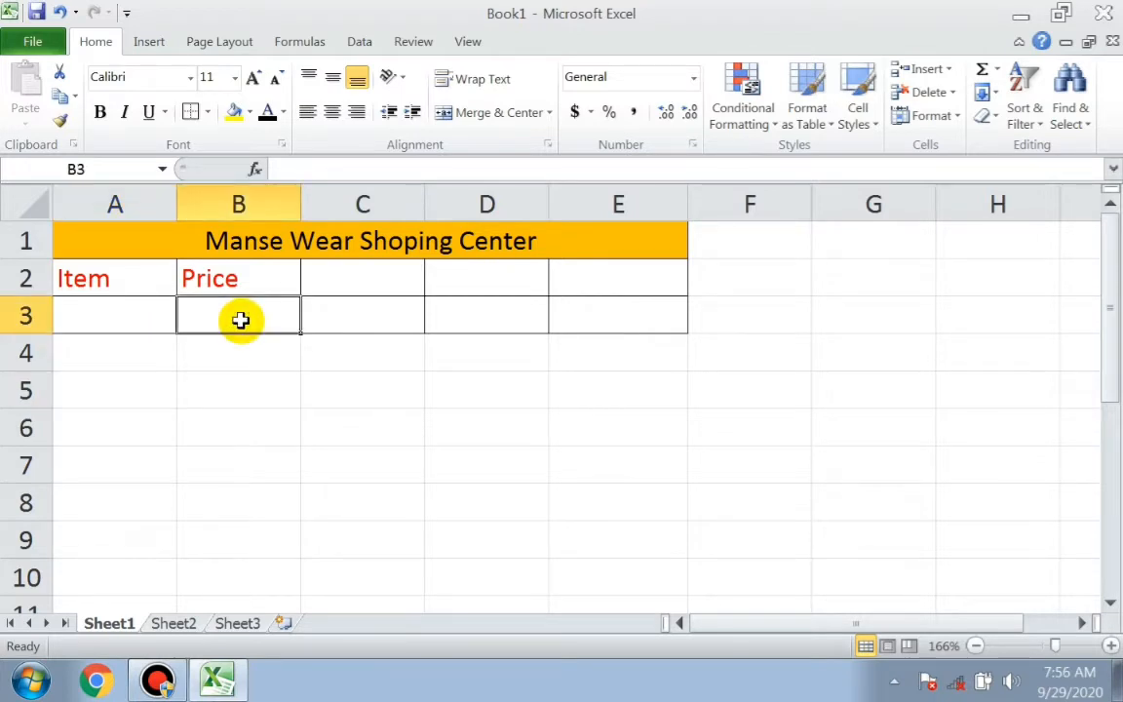
{"action": "type", "text": "="}
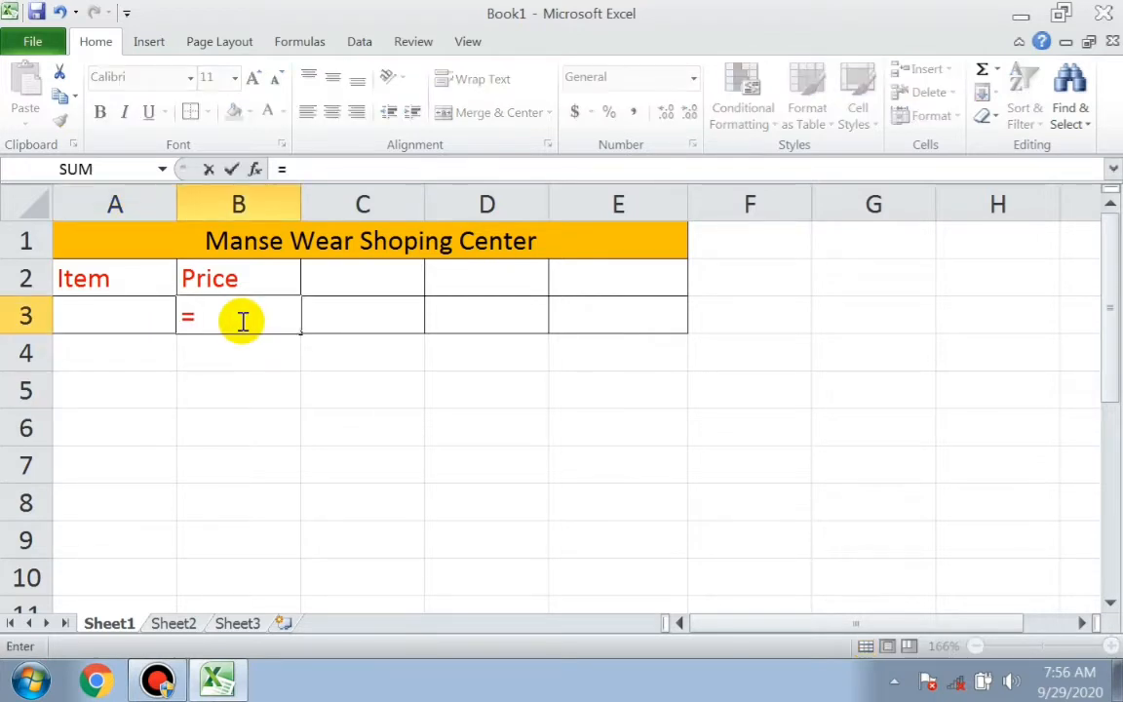
{"action": "type", "text": "vlo"}
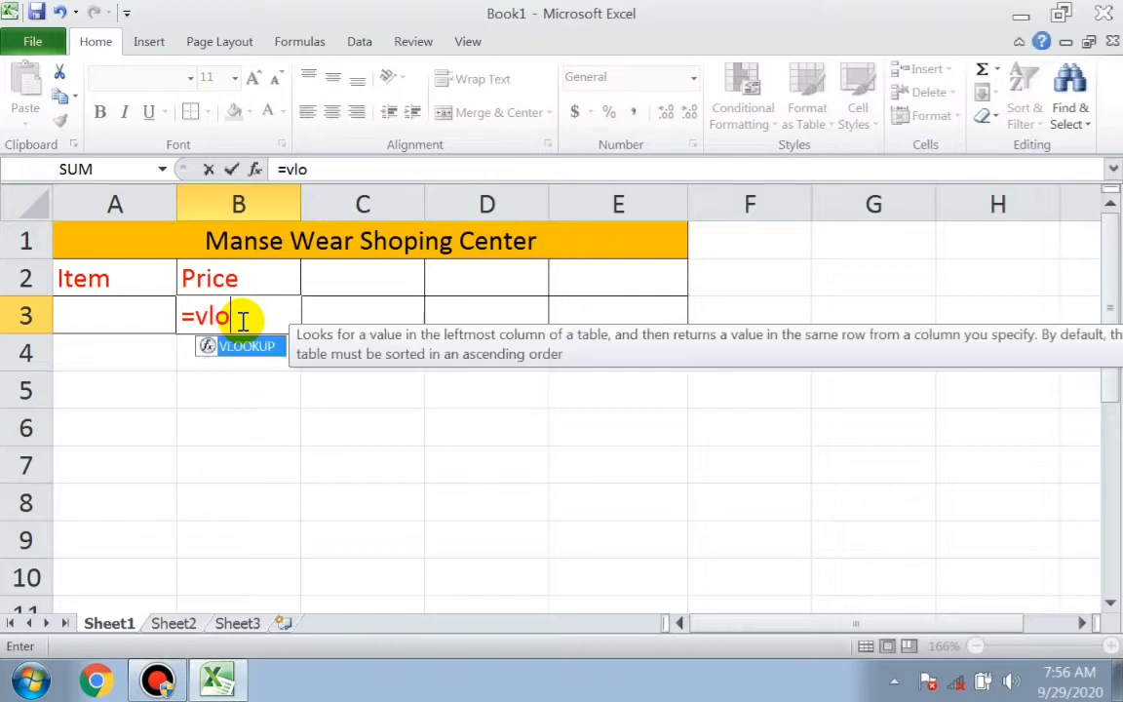
{"action": "type", "text": "okup"}
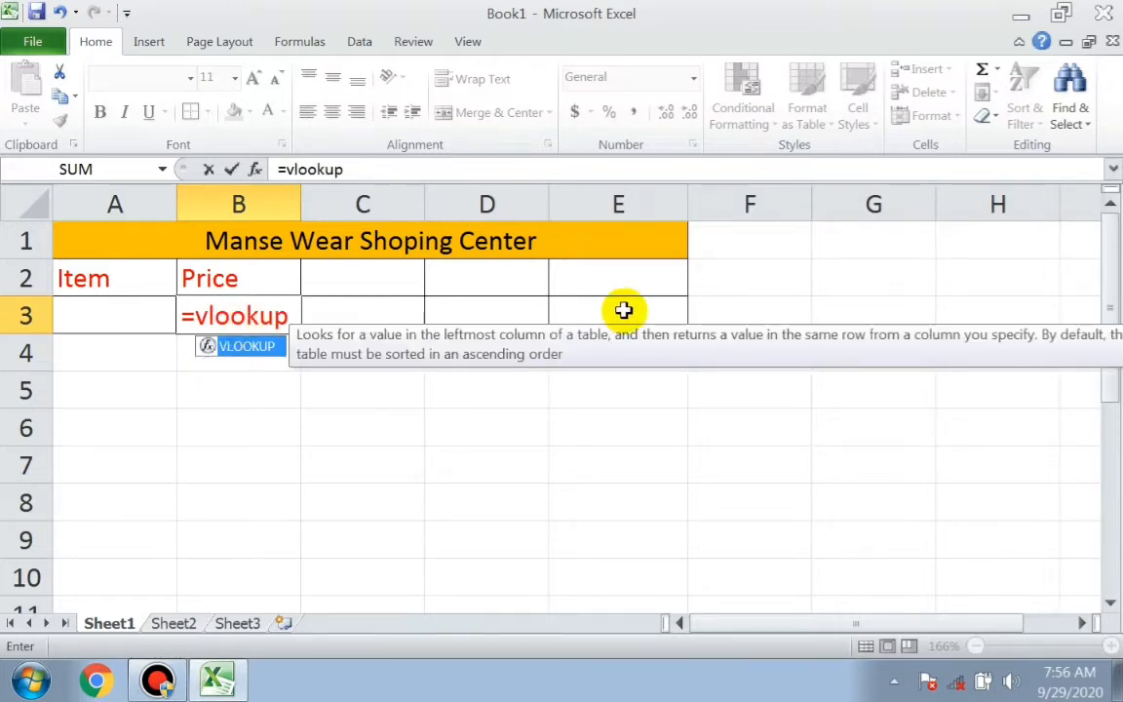
{"action": "type", "text": "("}
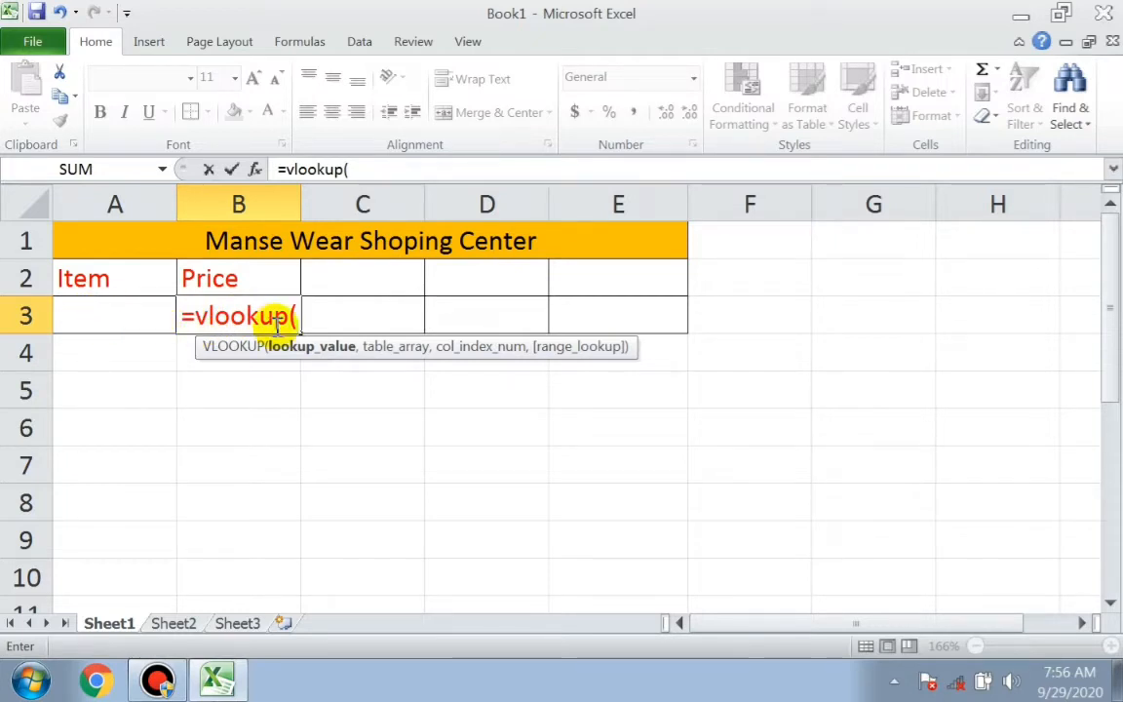
{"action": "left_click", "coordinate": [133, 316]}
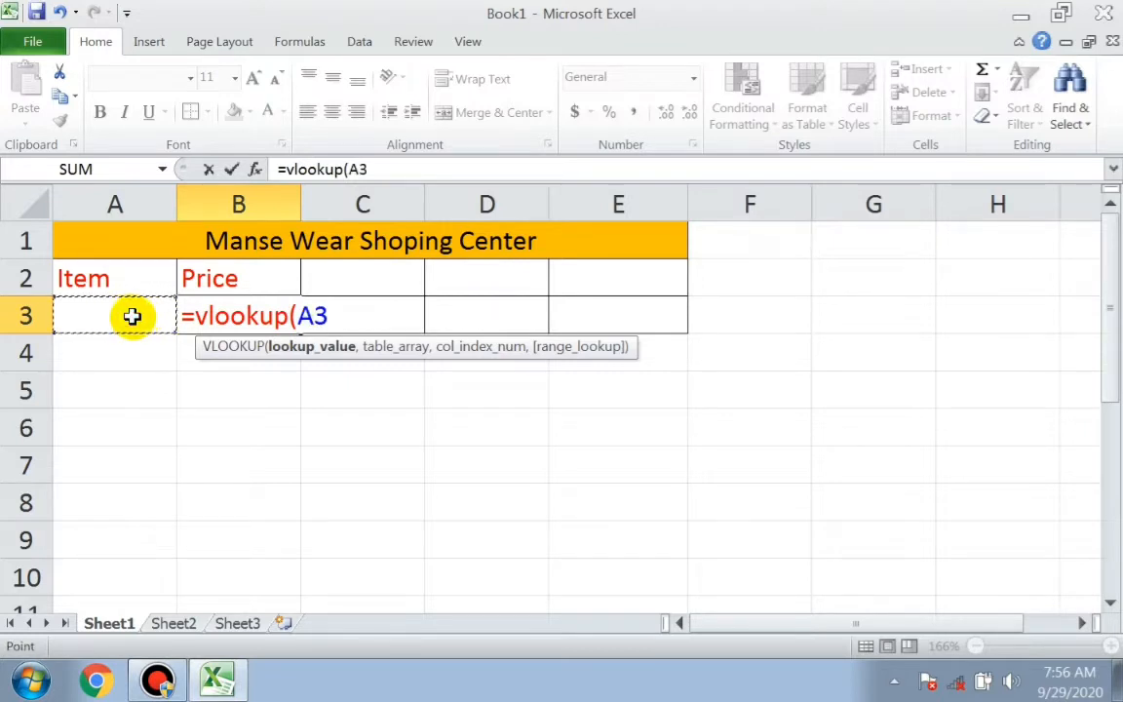
{"action": "type", "text": ","}
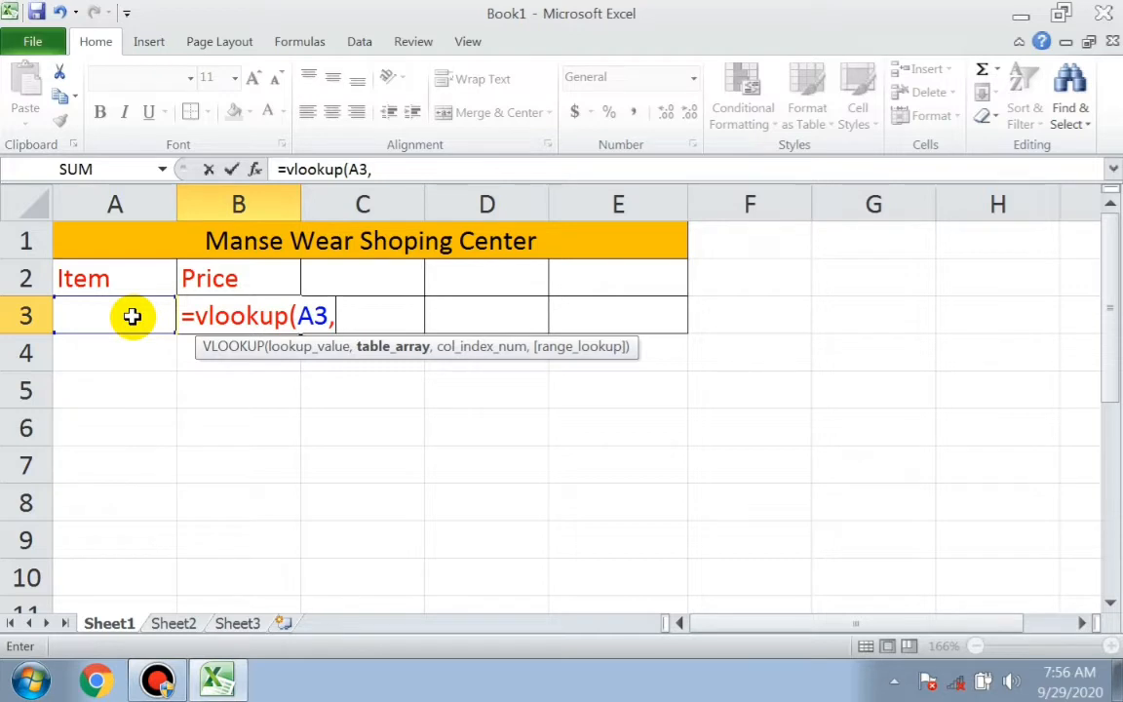
Complete the VLOOKUP with Sheet2!A1:B8 as table array, column index 2 and range lookup 0
{"action": "left_click", "coordinate": [161, 627]}
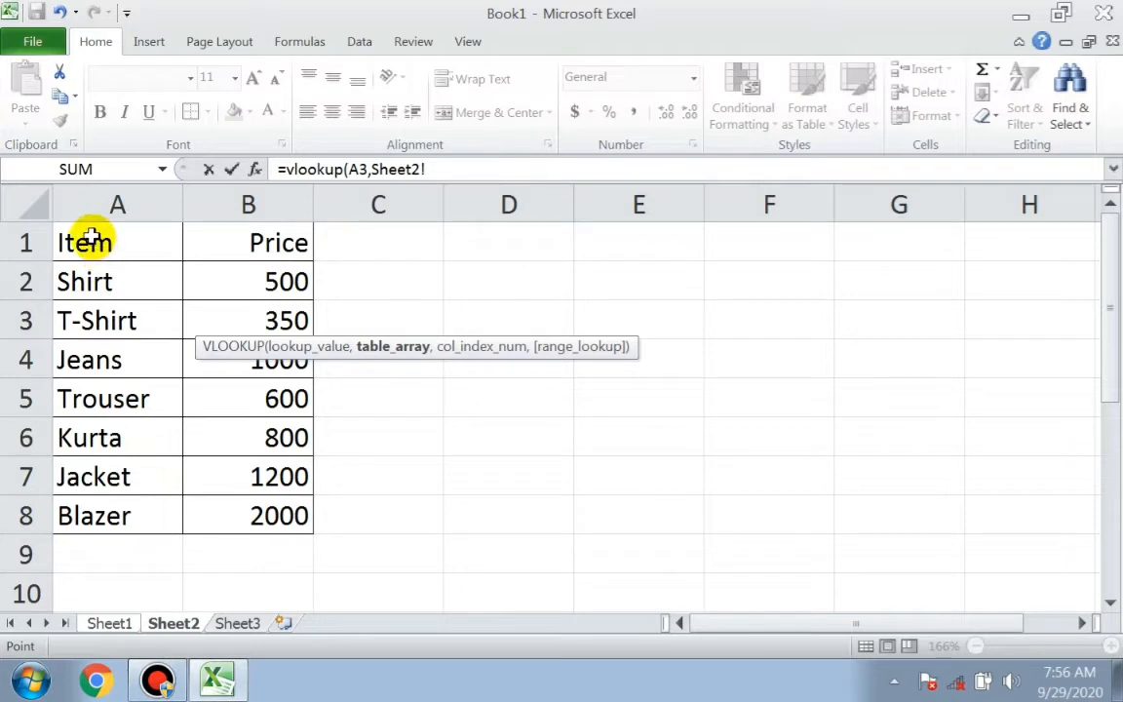
{"action": "left_click_drag", "start_coordinate": [83, 233], "coordinate": [254, 500]}
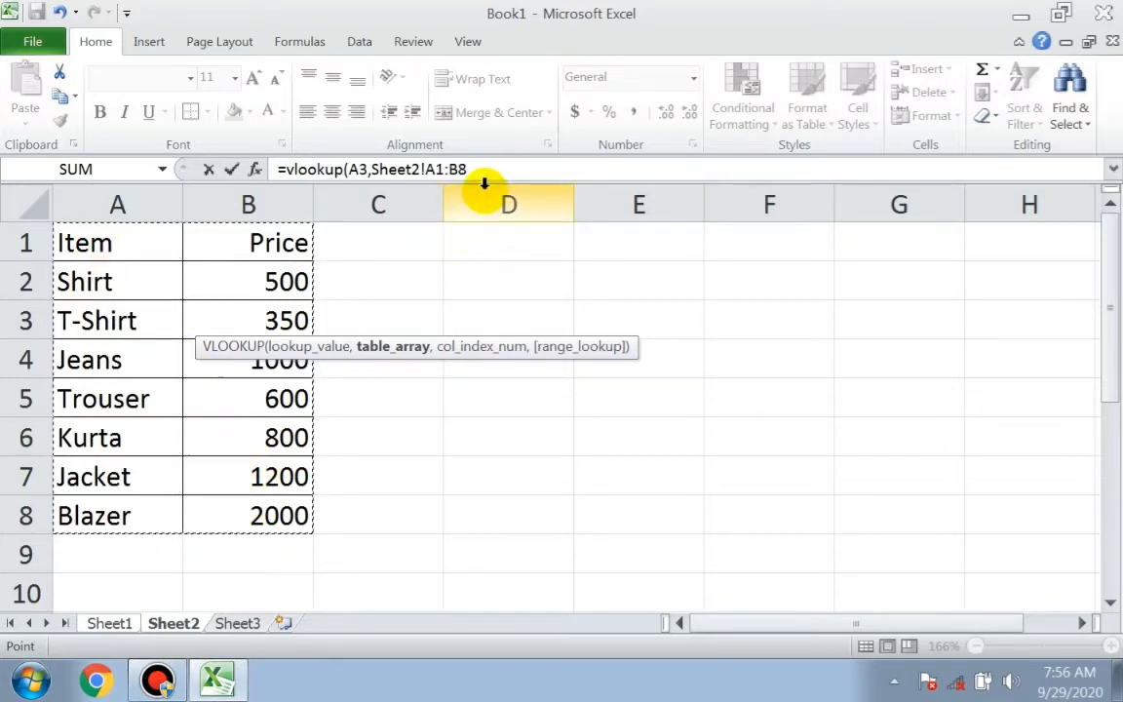
{"action": "type", "text": ",2"}
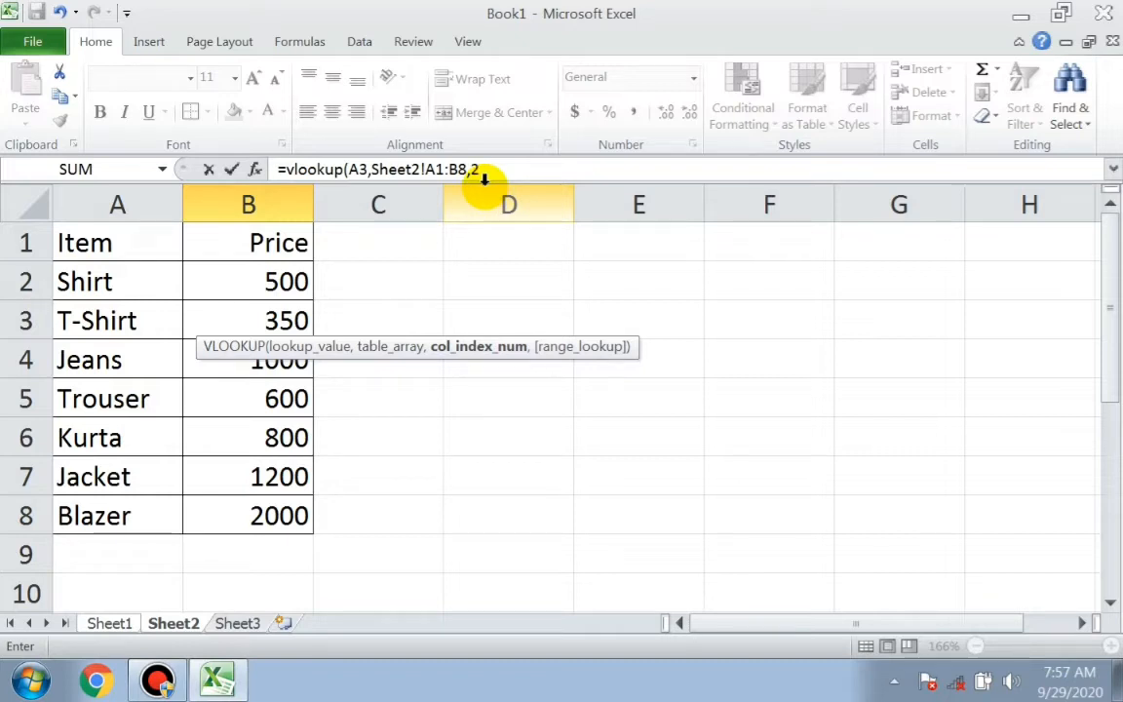
{"action": "type", "text": ","}
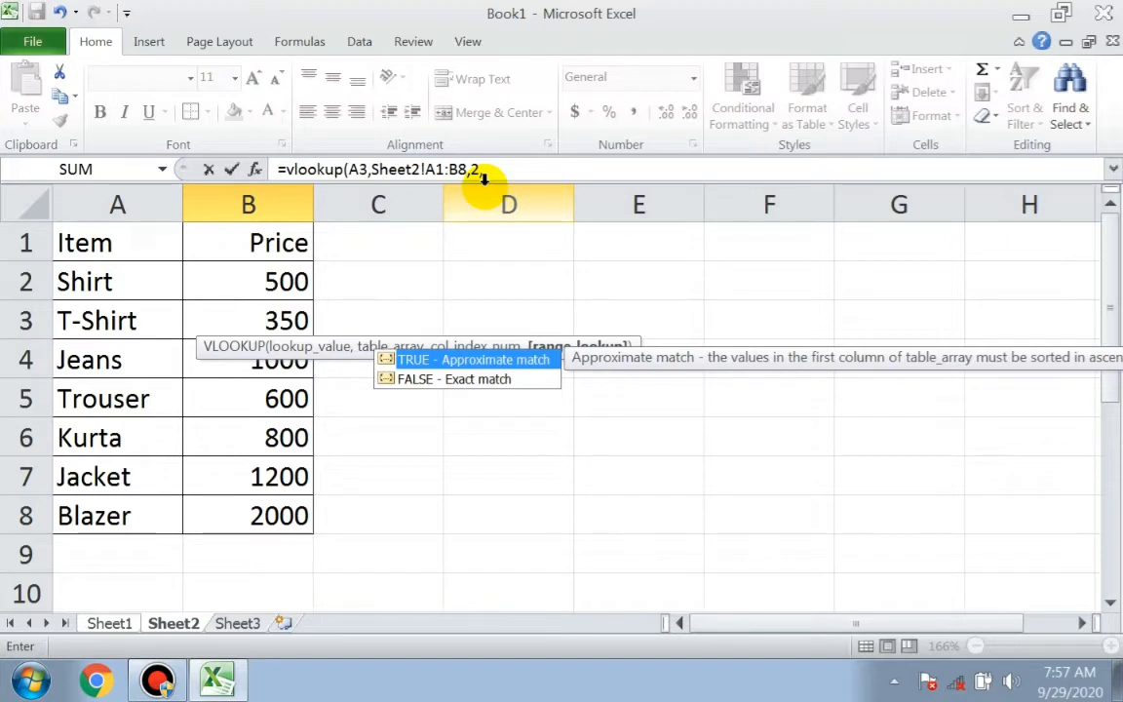
{"action": "type", "text": "0)"}
{"action": "key", "text": "Return"}
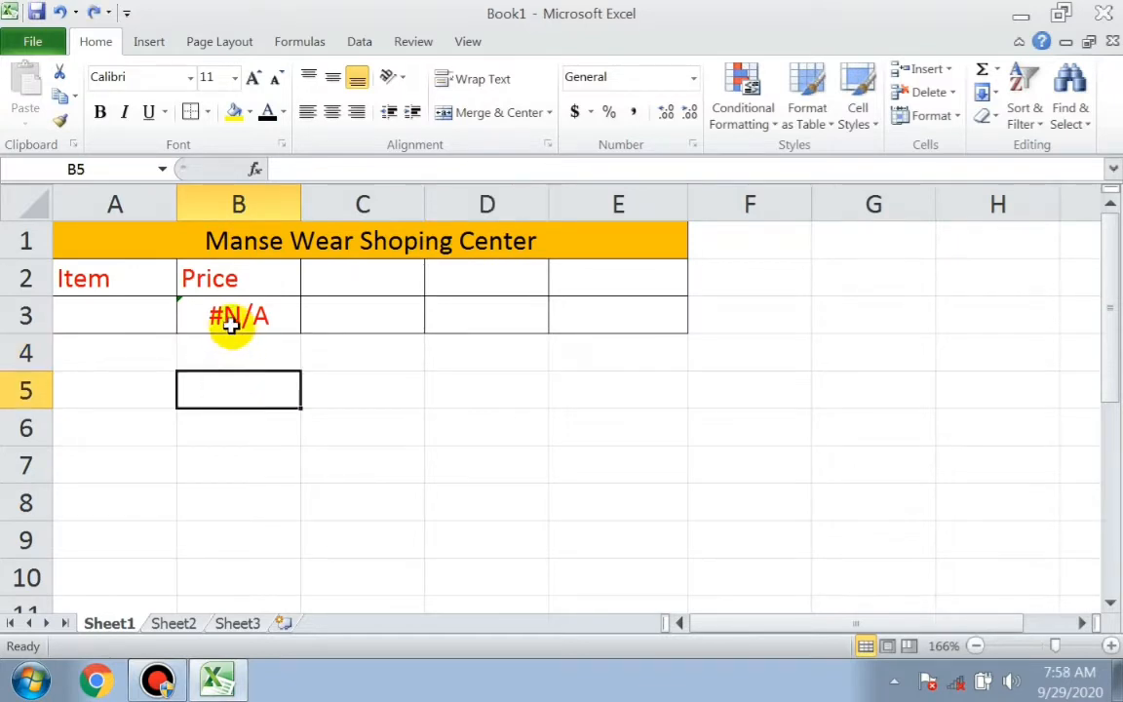
Test the lookup by entering shirt in A3 and comparing the returned price with the list on Sheet2
{"action": "left_click", "coordinate": [141, 322]}
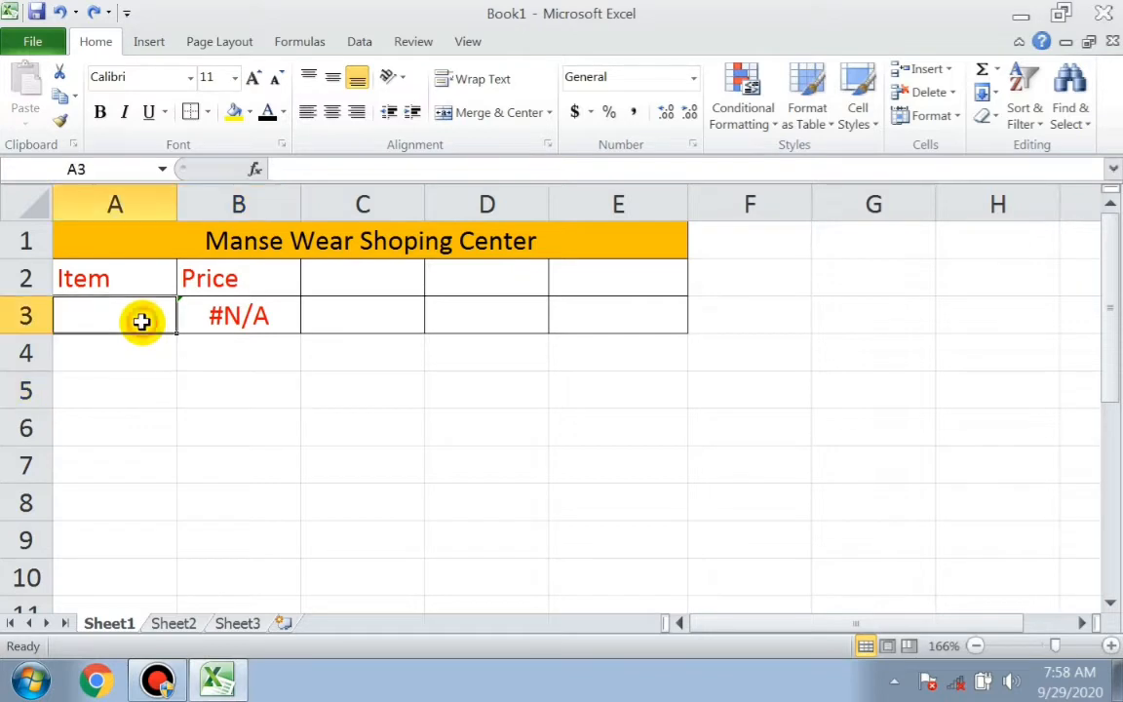
{"action": "type", "text": "s"}
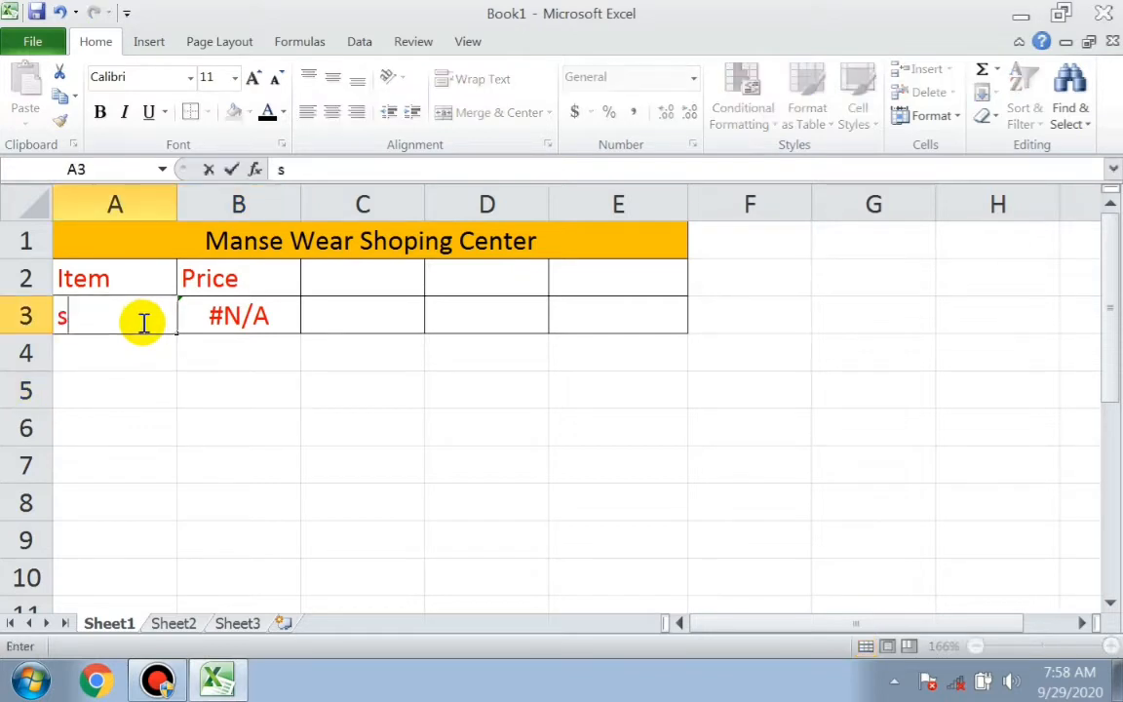
{"action": "type", "text": "hirt"}
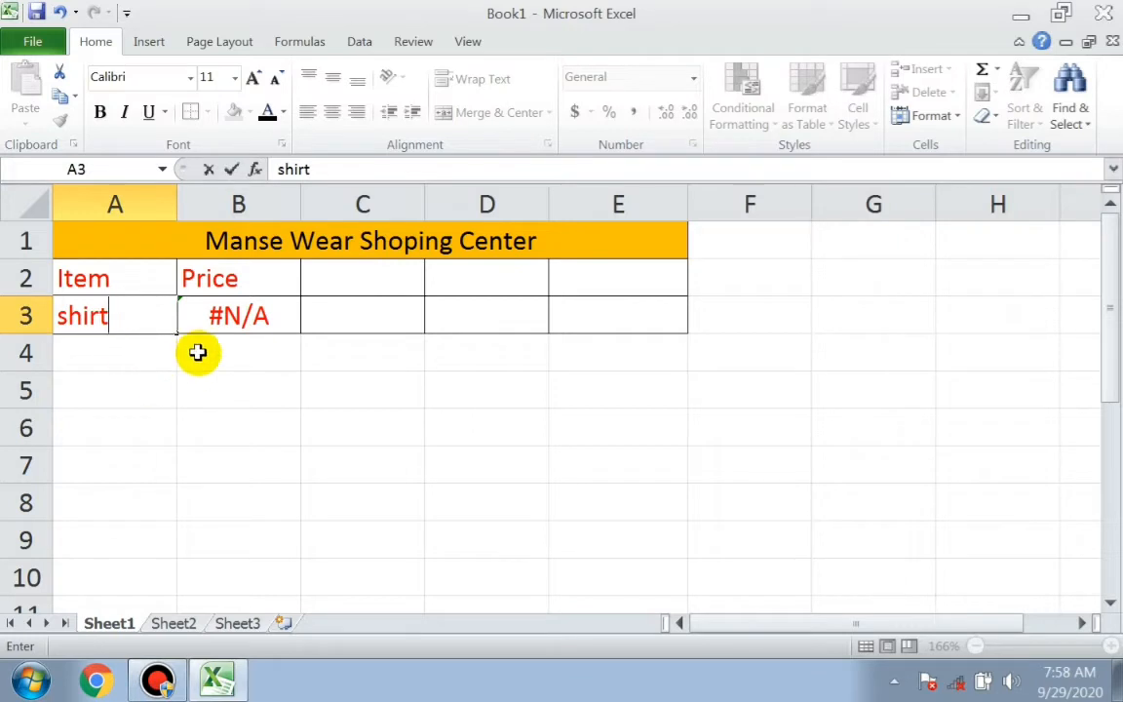
{"action": "key", "text": "Return"}
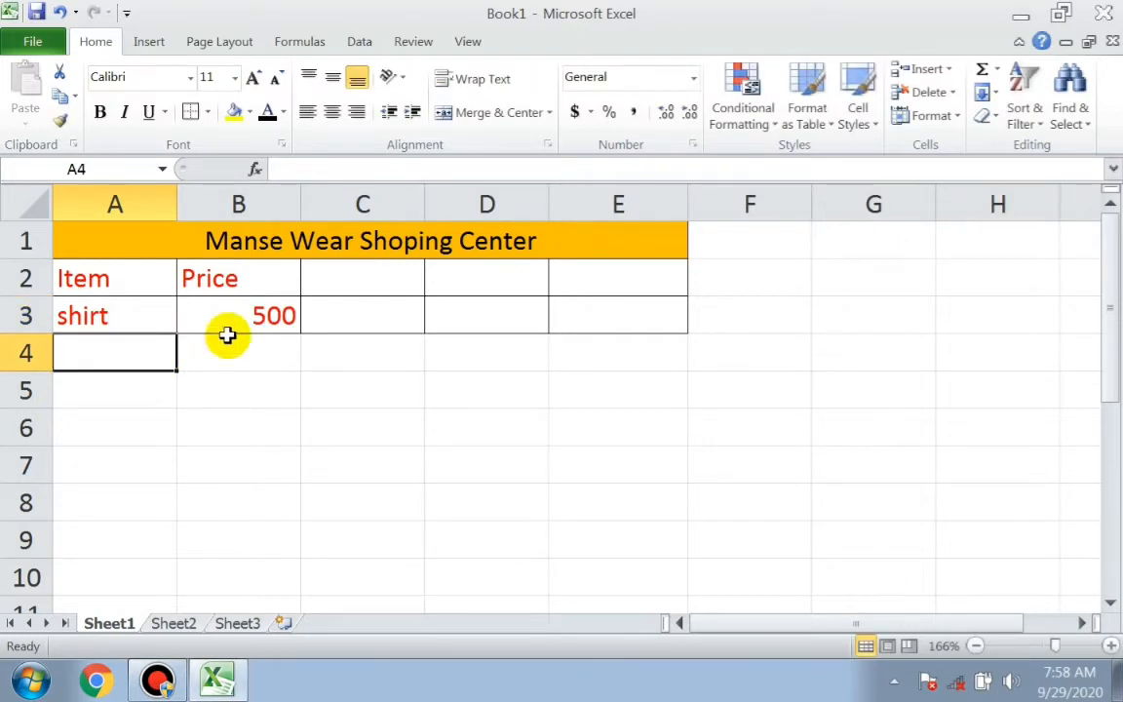
{"action": "left_click", "coordinate": [176, 624]}
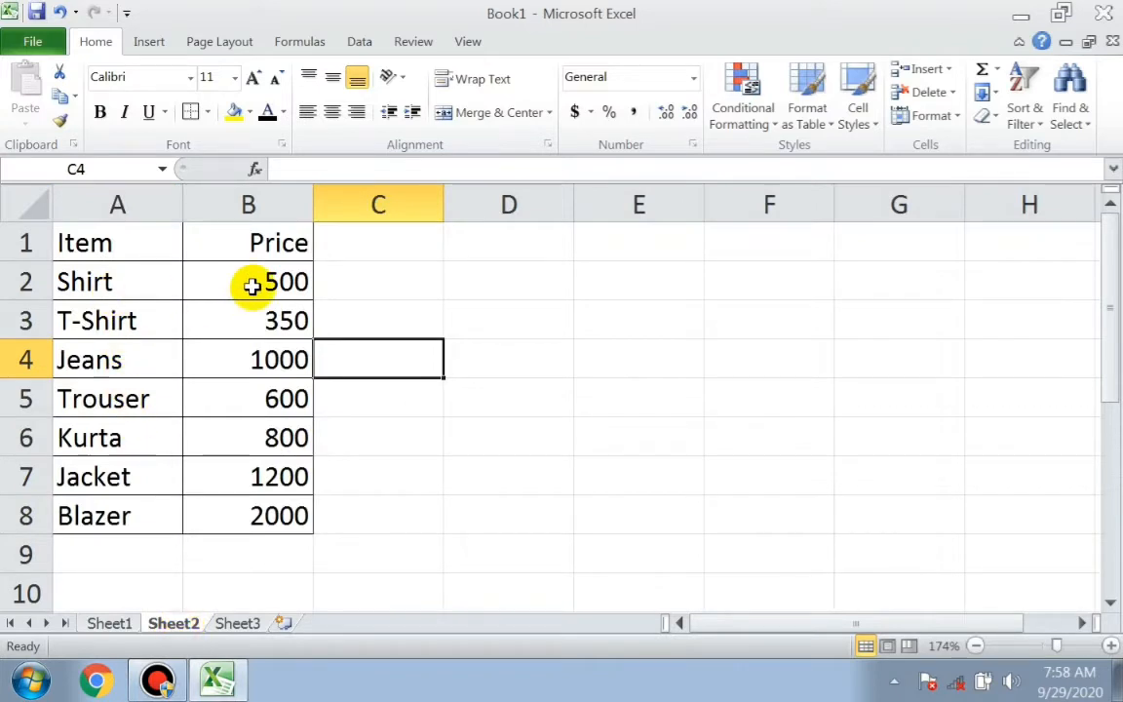
{"action": "left_click", "coordinate": [109, 624]}
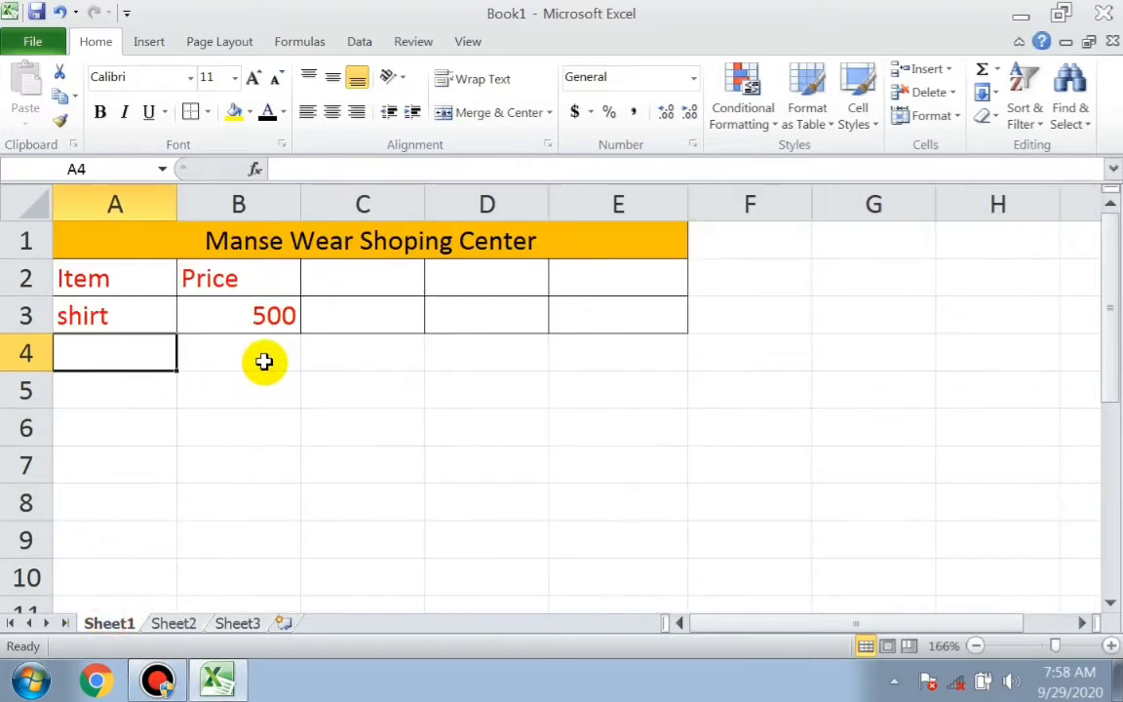
Test the price lookup with another item by replacing the entry in A3 with jeans
{"action": "left_click", "coordinate": [133, 316]}
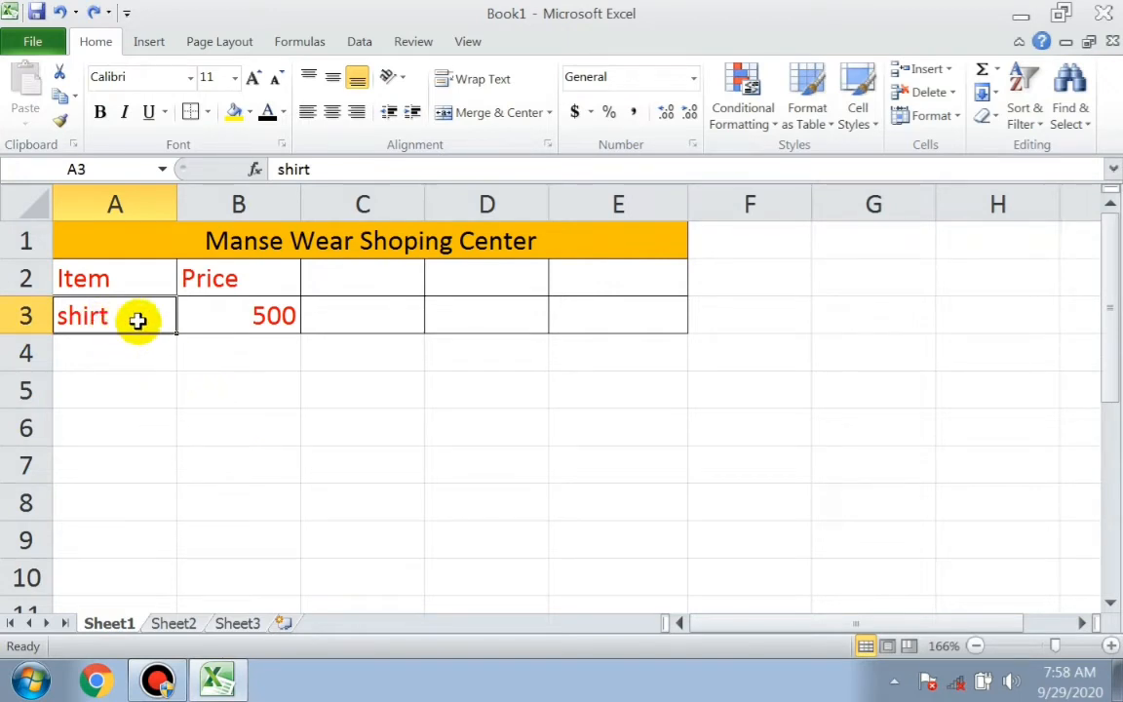
{"action": "type", "text": "jeans"}
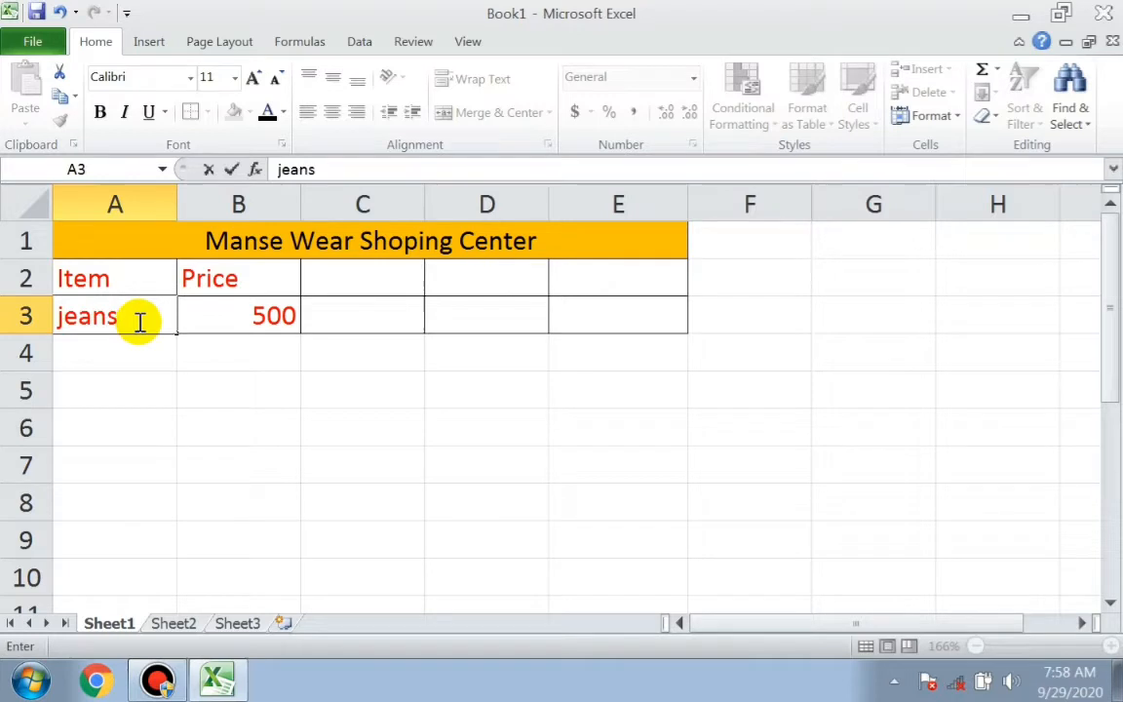
{"action": "left_click", "coordinate": [220, 398]}
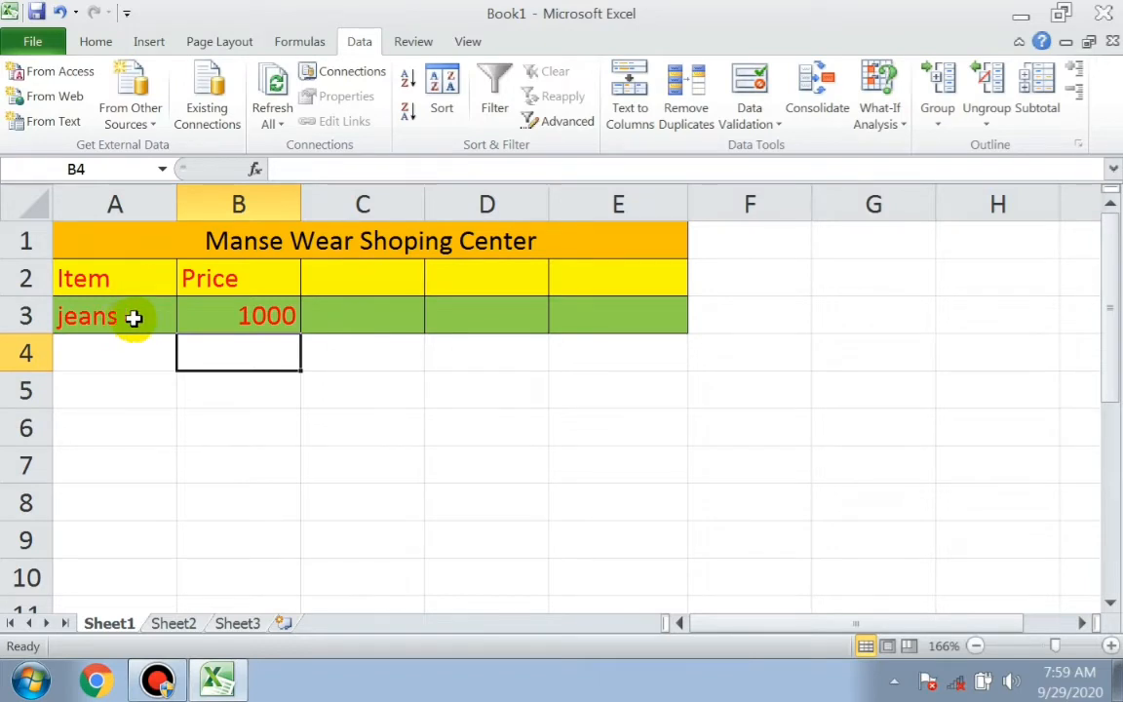
Apply List data validation to cell A3, using =Sheet2!$A$1:$A$8 as the source
{"action": "left_click", "coordinate": [134, 318]}
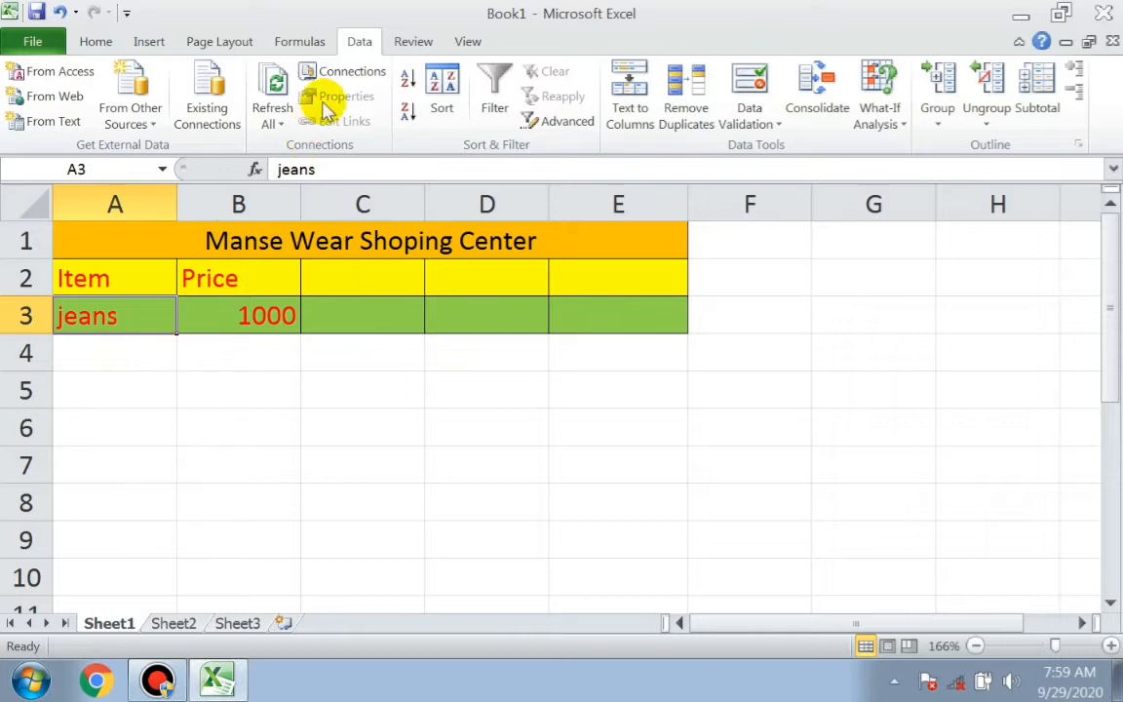
{"action": "left_click", "coordinate": [764, 131]}
{"action": "left_click", "coordinate": [767, 149]}
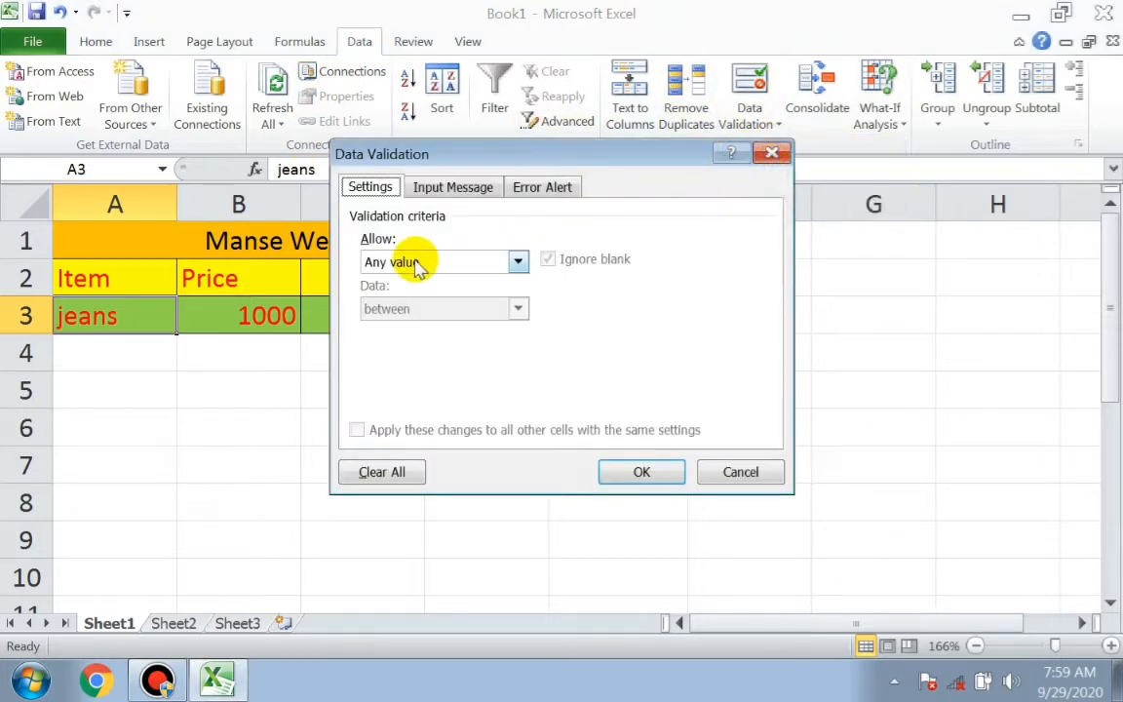
{"action": "left_click", "coordinate": [518, 264]}
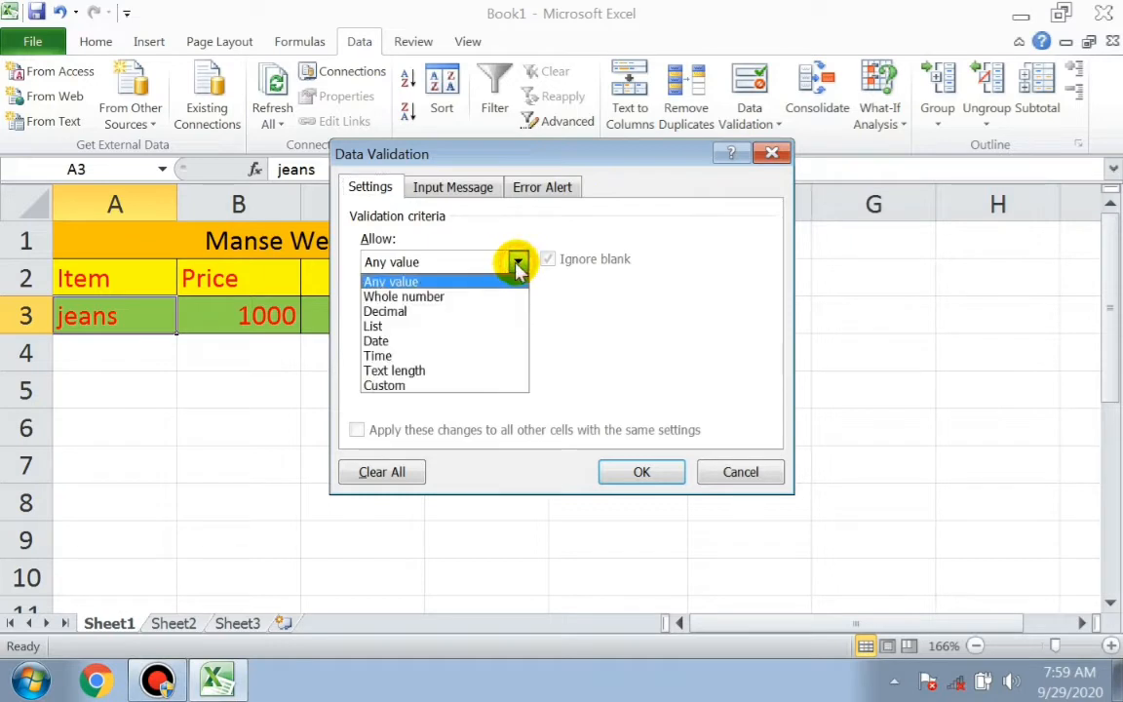
{"action": "left_click", "coordinate": [388, 326]}
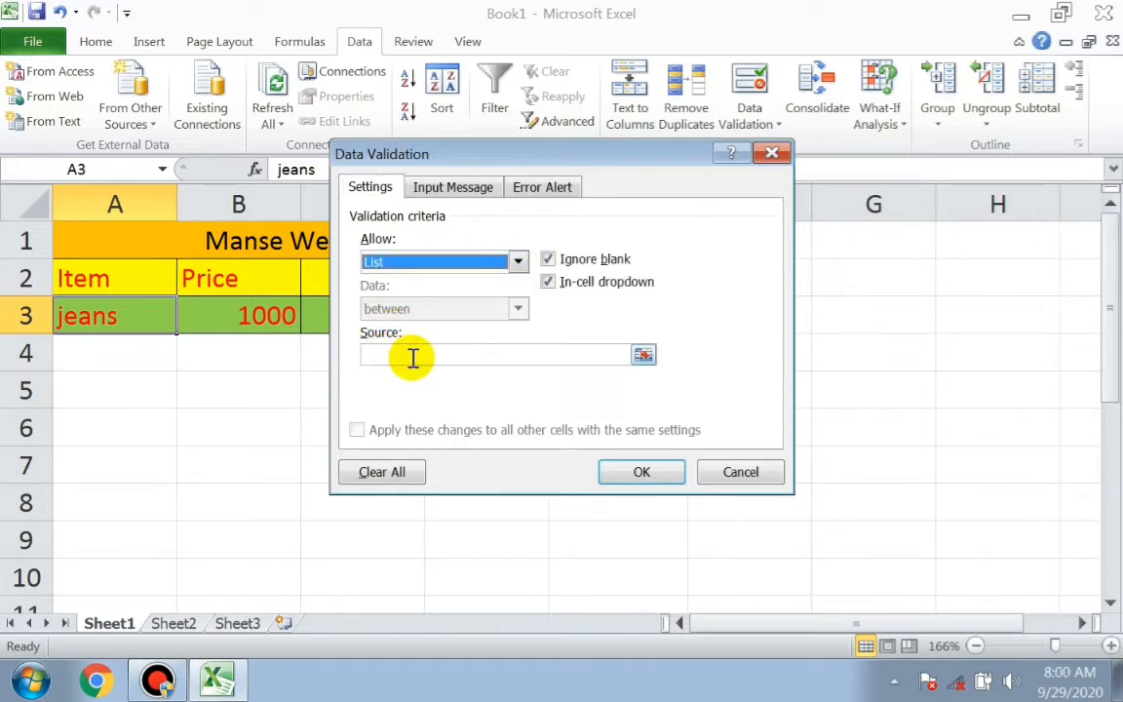
{"action": "left_click", "coordinate": [645, 357]}
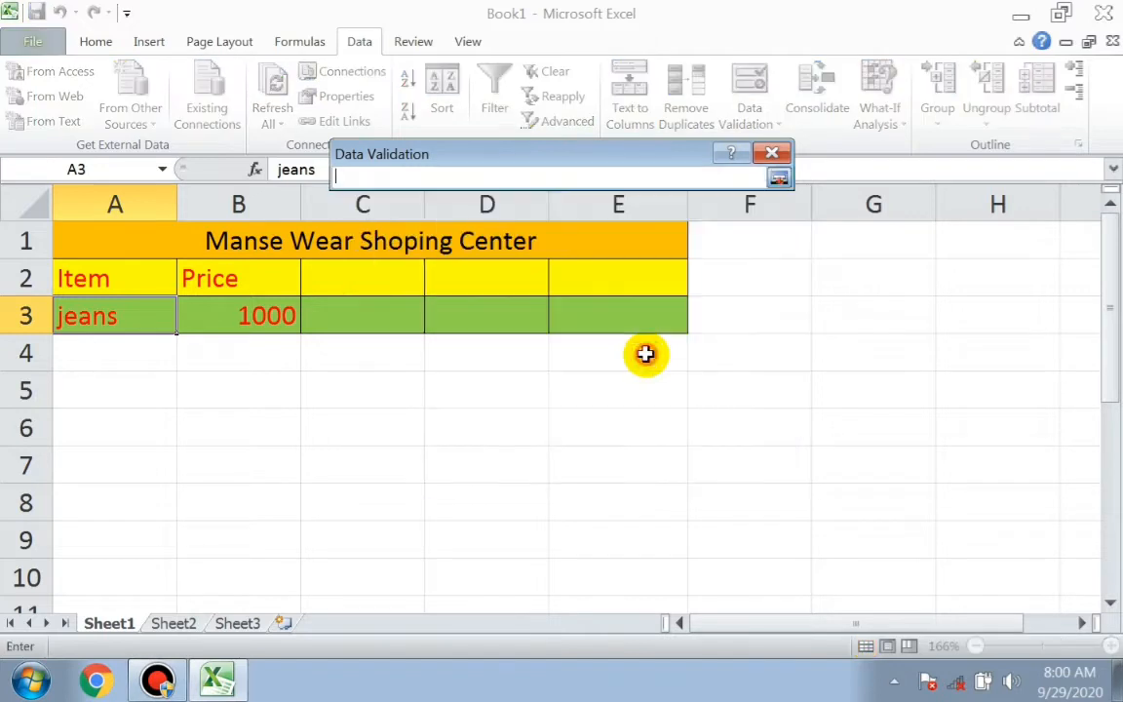
{"action": "left_click", "coordinate": [174, 623]}
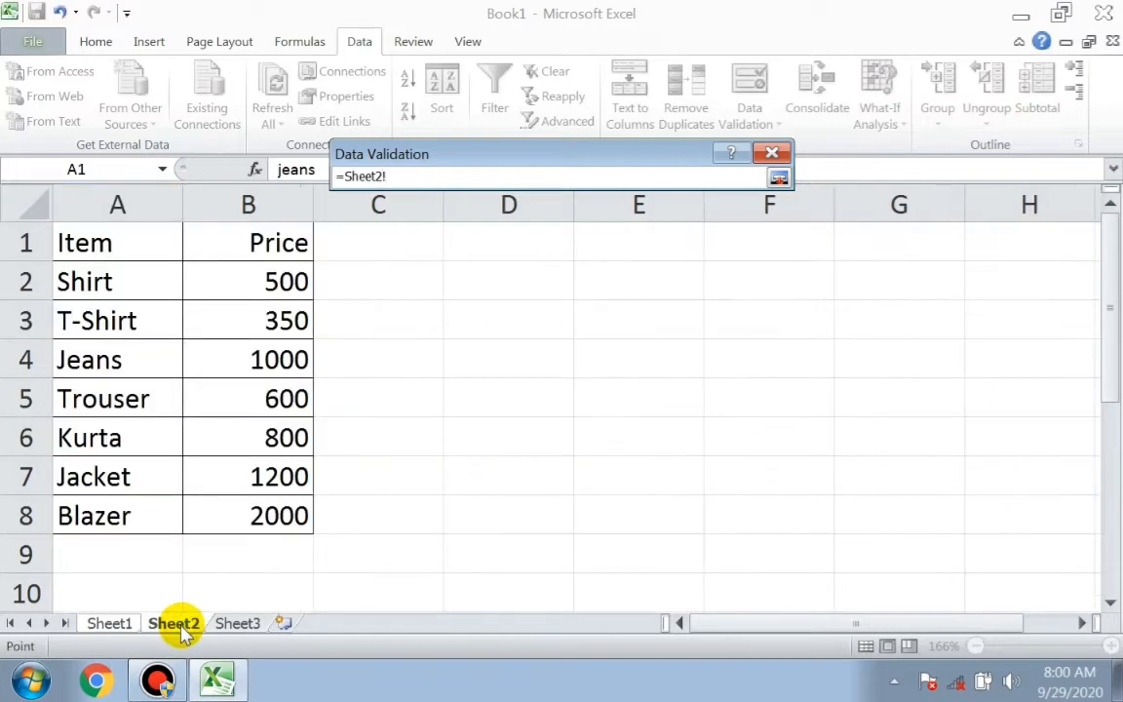
{"action": "left_click_drag", "start_coordinate": [90, 244], "coordinate": [103, 514]}
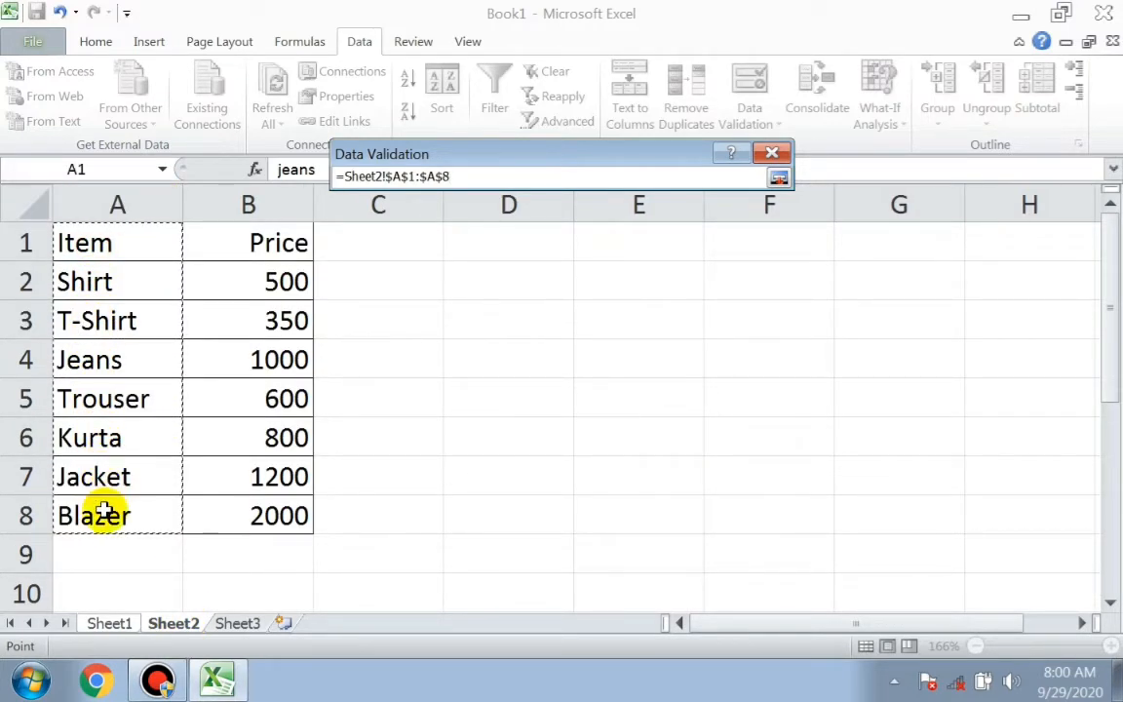
{"action": "left_click", "coordinate": [779, 180]}
{"action": "left_click", "coordinate": [645, 405]}
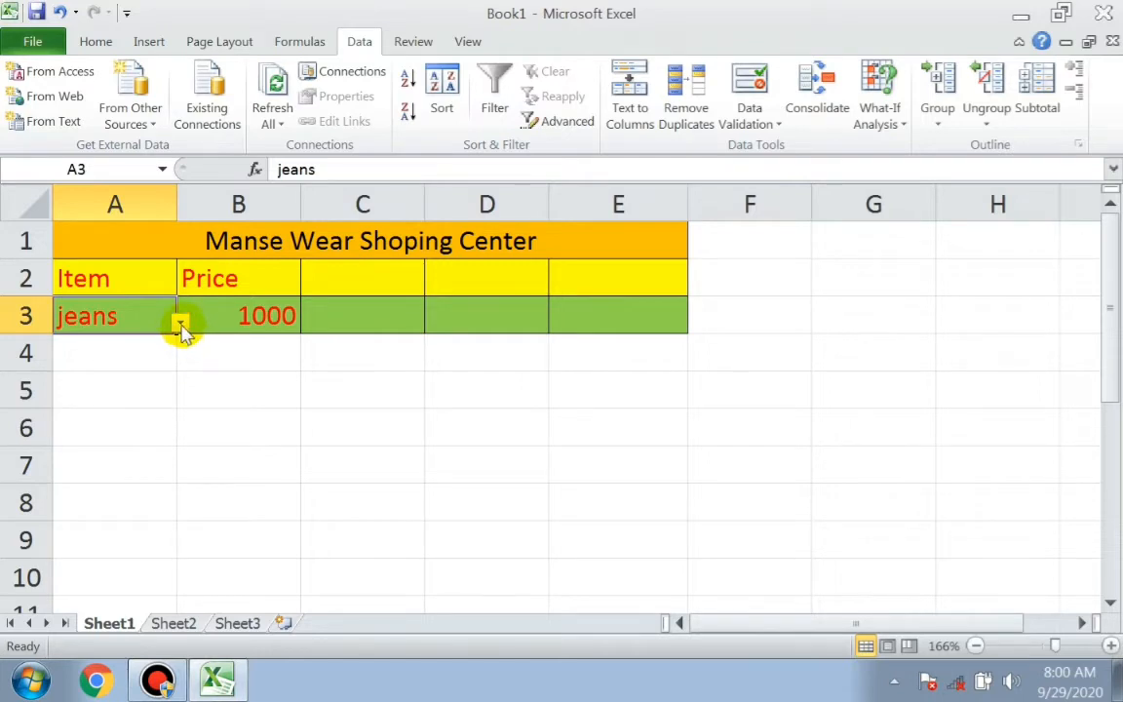
Choose Trouser, Kurta and finally Shirt from the item dropdown in cell A3 to test the price lookup
{"action": "left_click", "coordinate": [181, 323]}
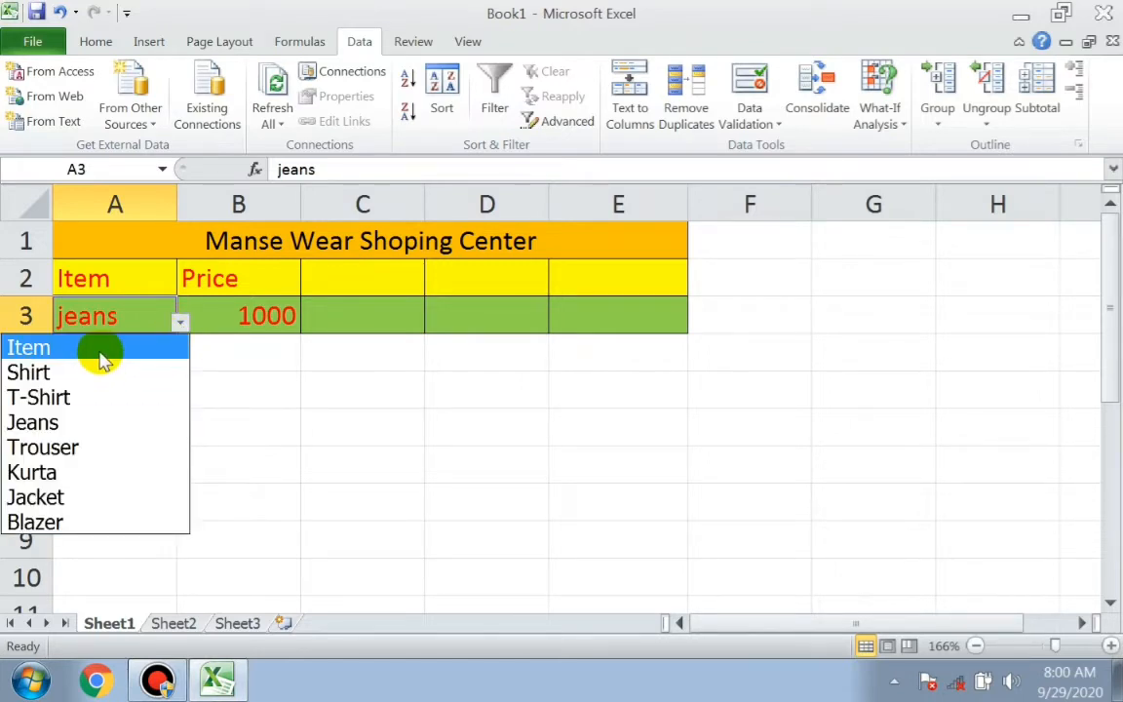
{"action": "left_click", "coordinate": [71, 451]}
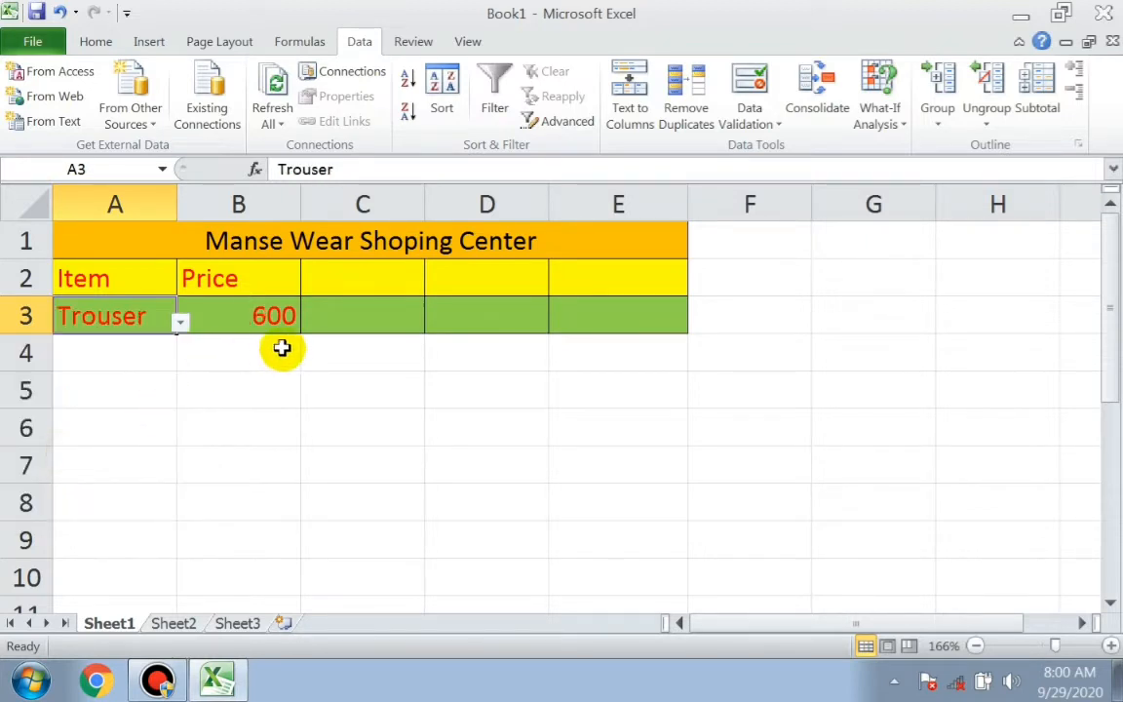
{"action": "left_click", "coordinate": [182, 326]}
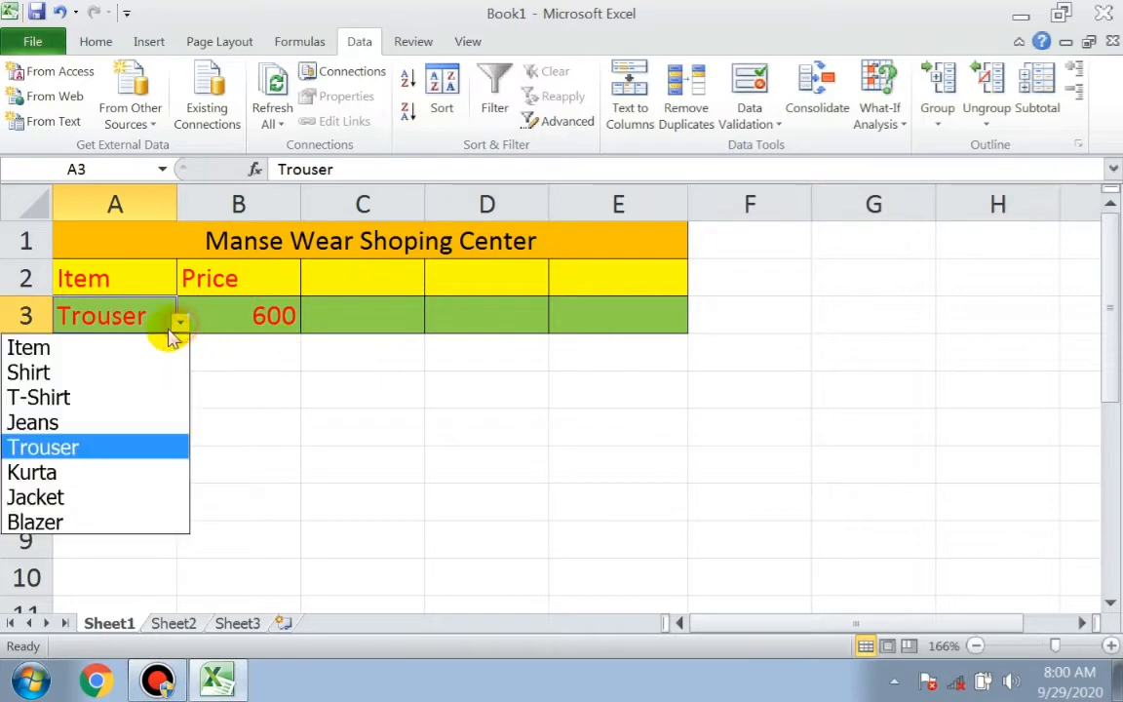
{"action": "left_click", "coordinate": [73, 471]}
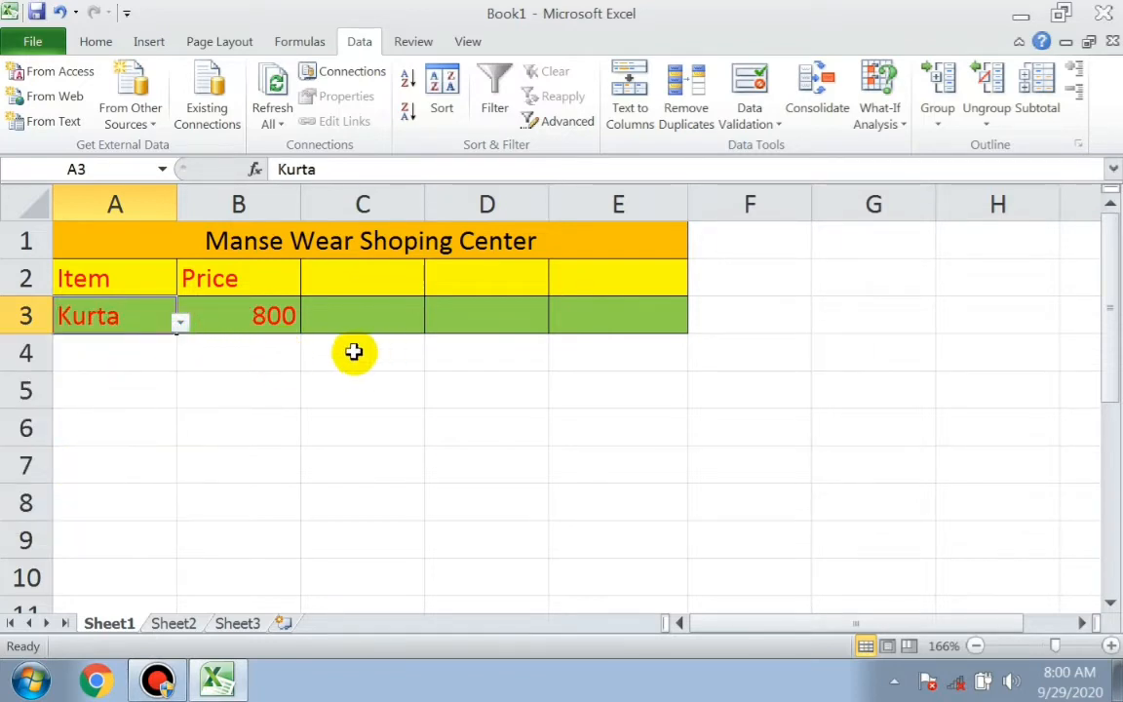
{"action": "left_click", "coordinate": [181, 325]}
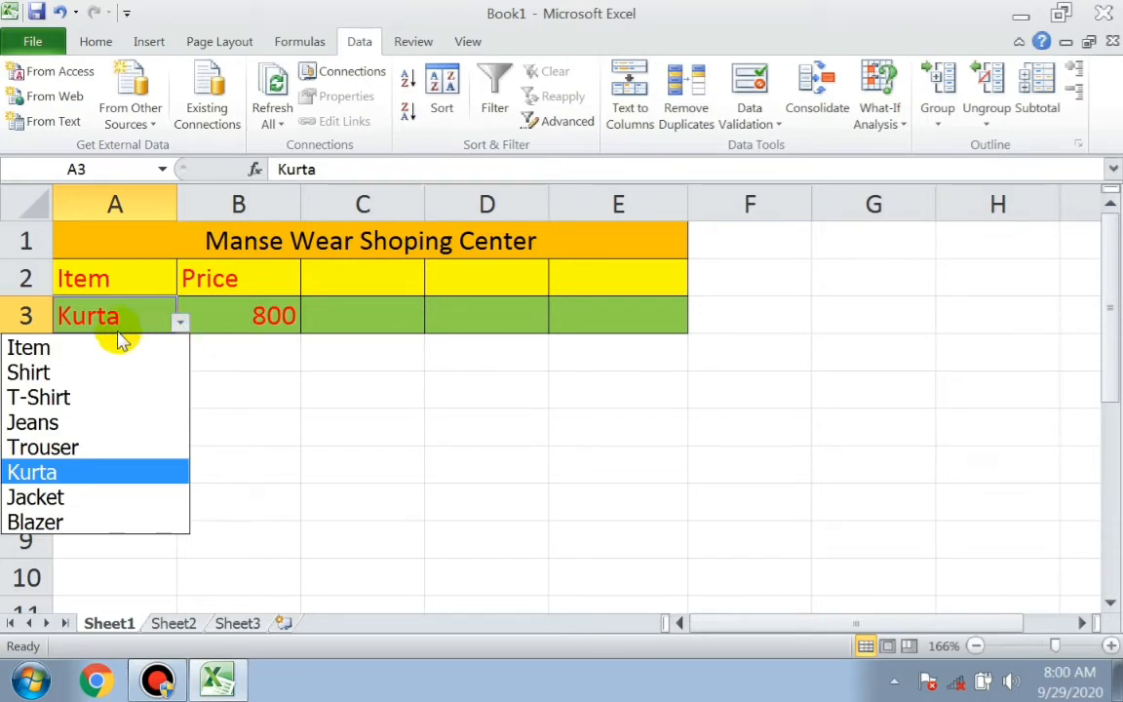
{"action": "left_click", "coordinate": [29, 372]}
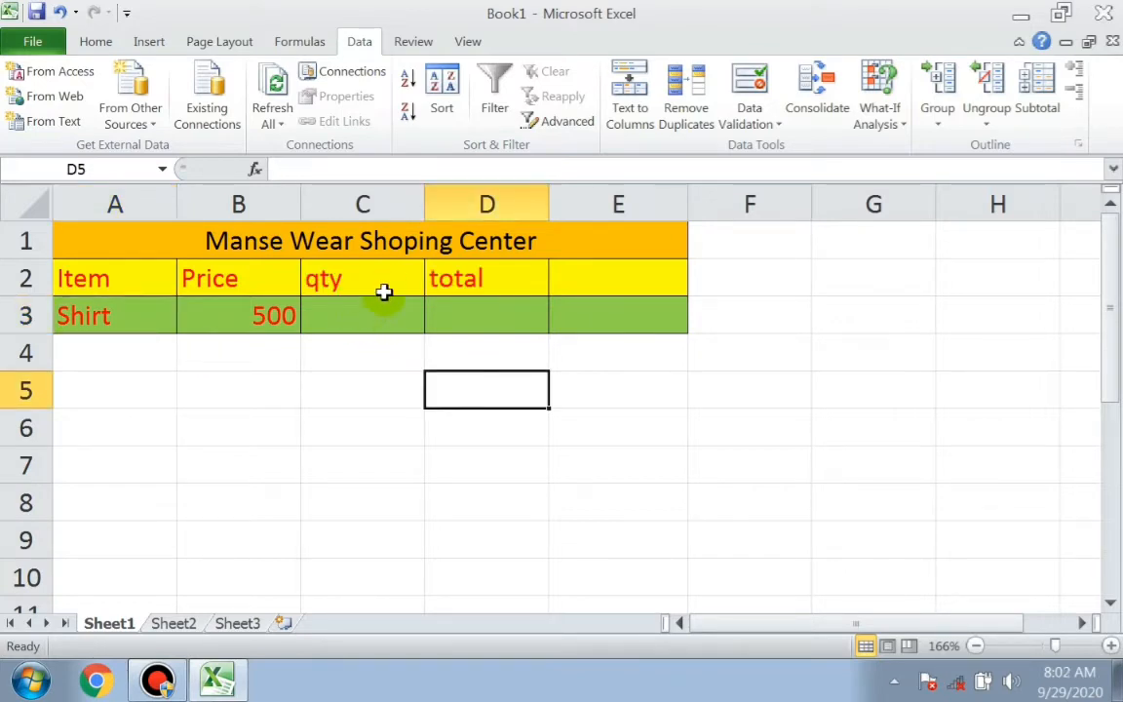
Enter the formula =(B3*C3) in D3 to calculate the total from price and quantity
{"action": "left_click", "coordinate": [470, 312]}
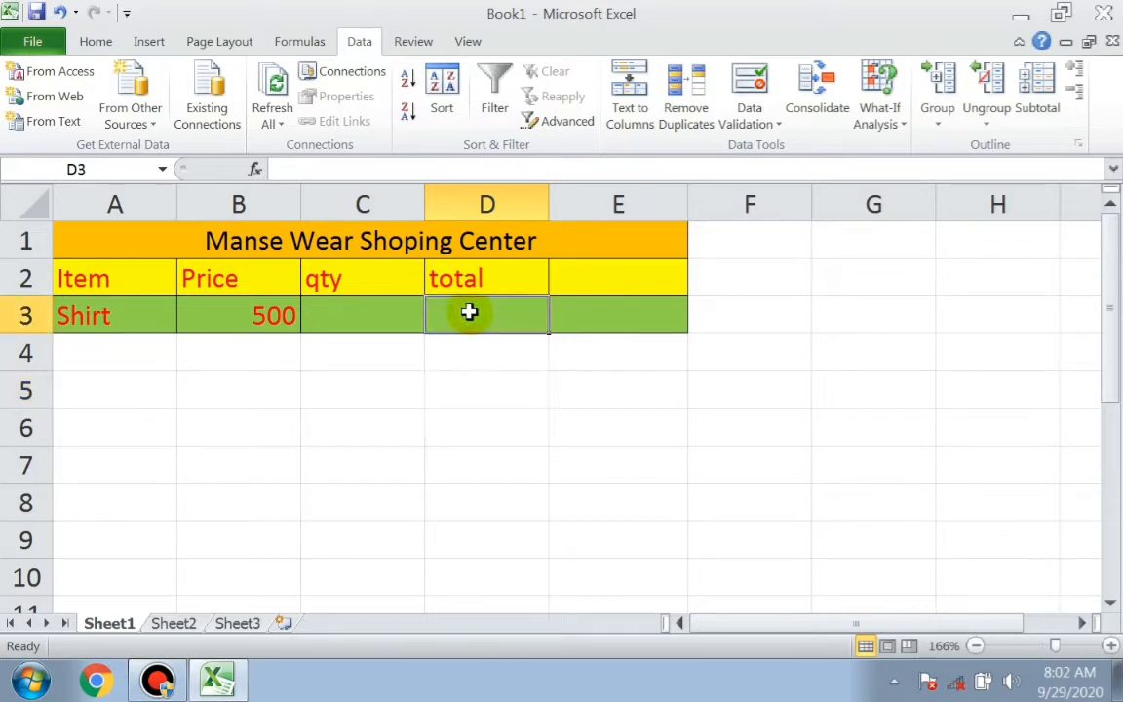
{"action": "type", "text": "="}
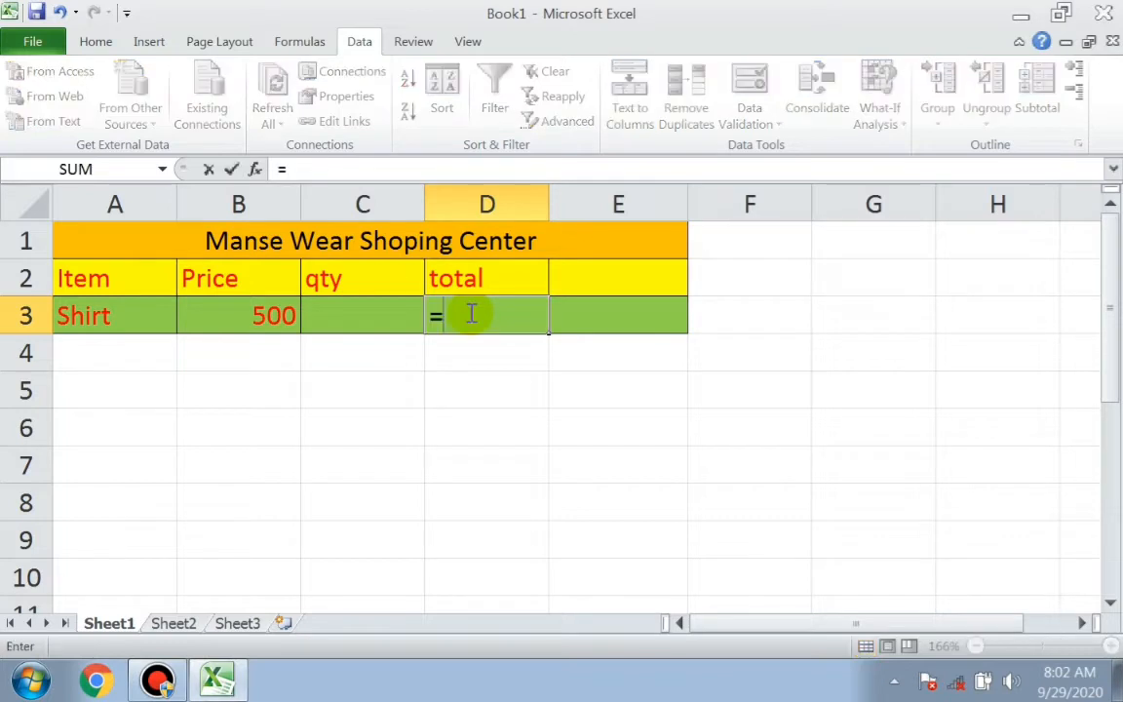
{"action": "type", "text": "("}
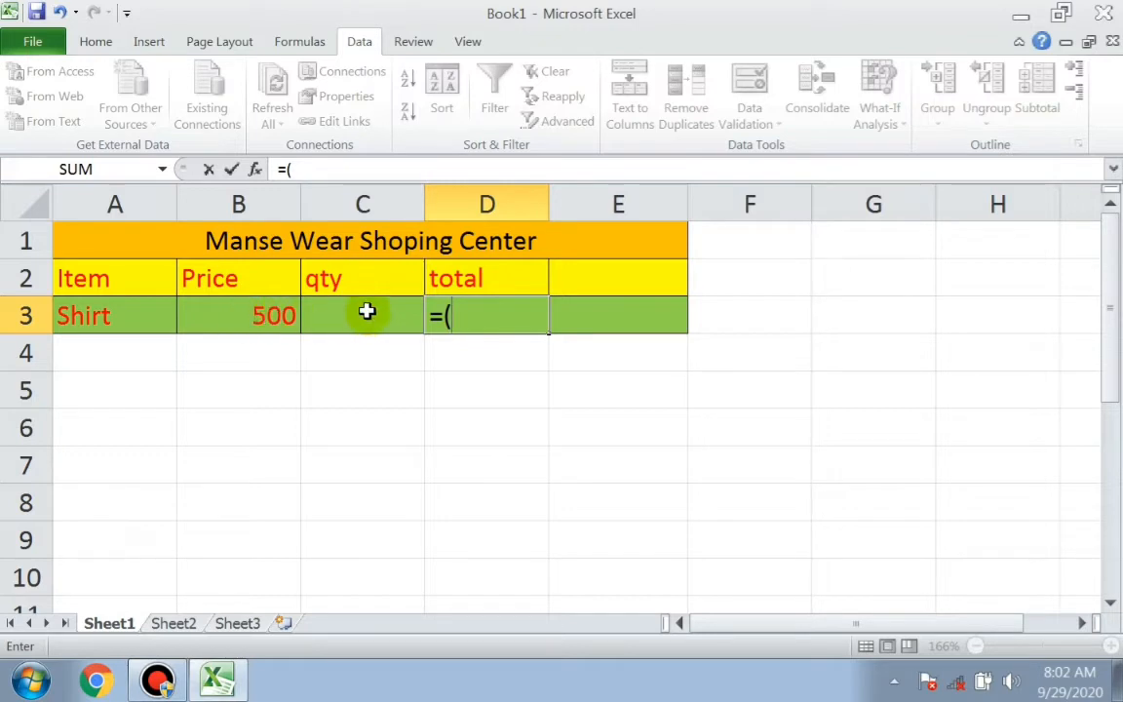
{"action": "left_click", "coordinate": [274, 315]}
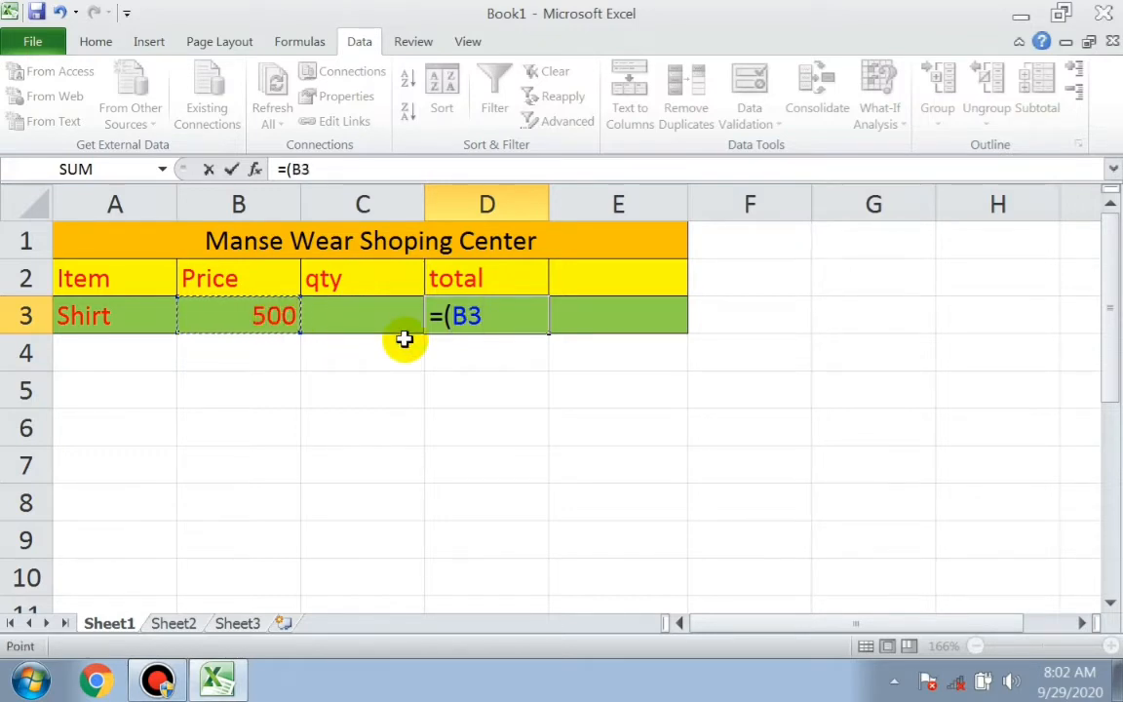
{"action": "type", "text": "*"}
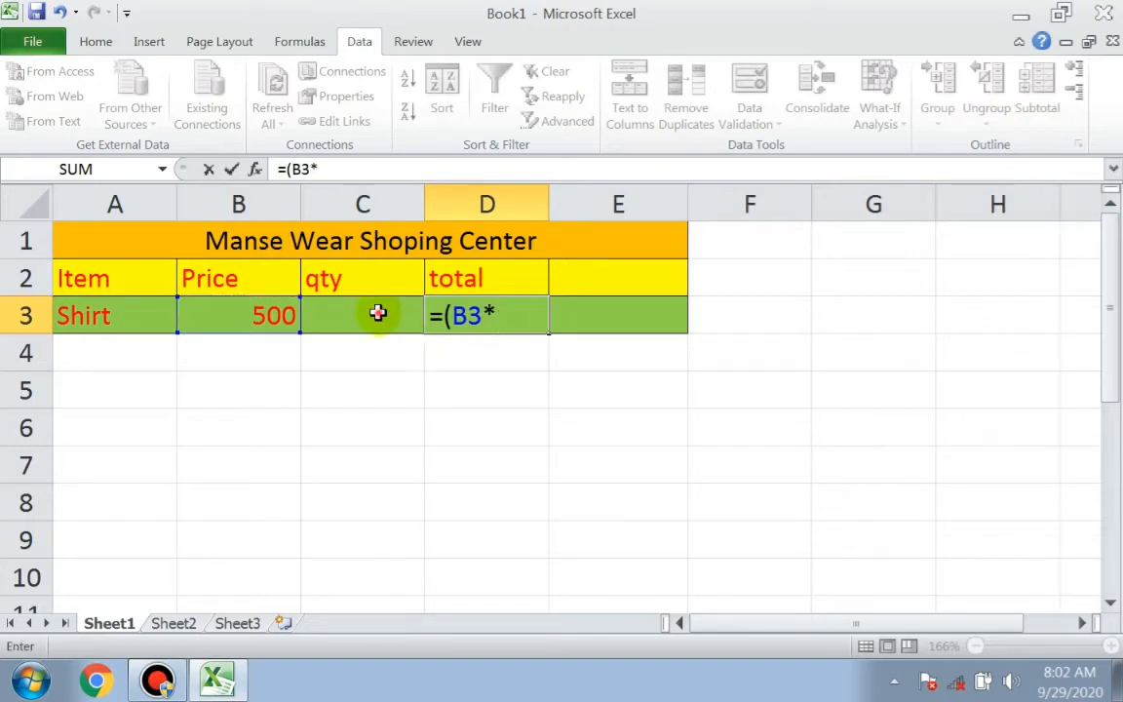
{"action": "left_click", "coordinate": [379, 313]}
{"action": "type", "text": ")"}
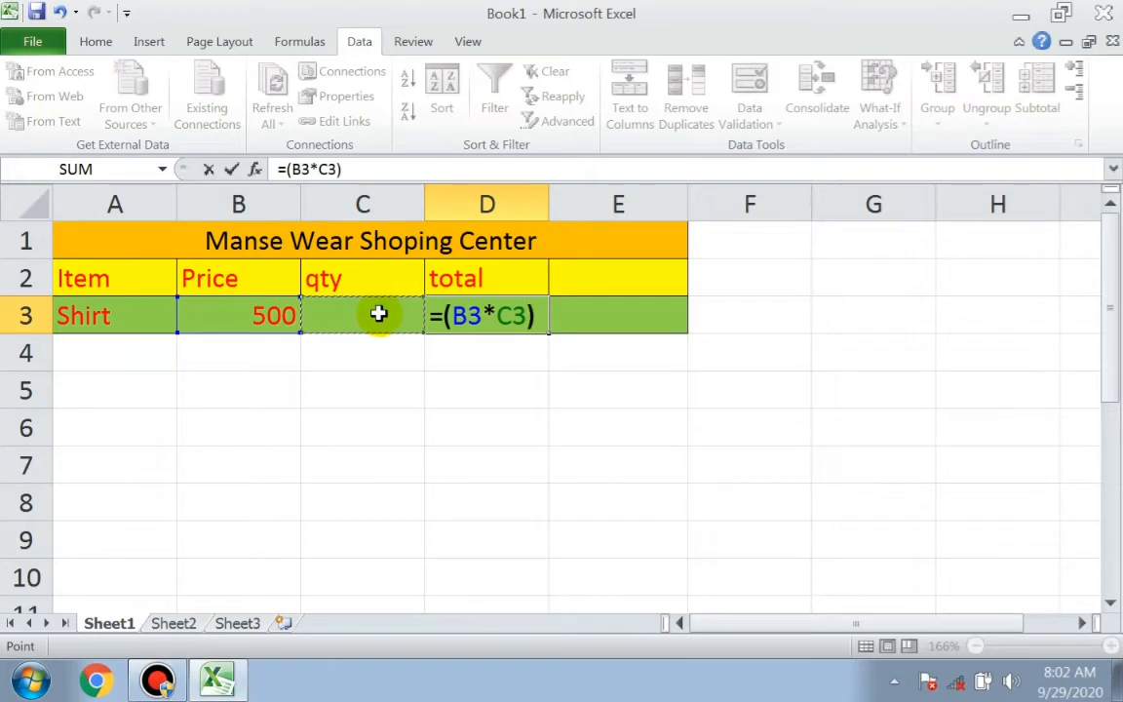
{"action": "key", "text": "Return"}
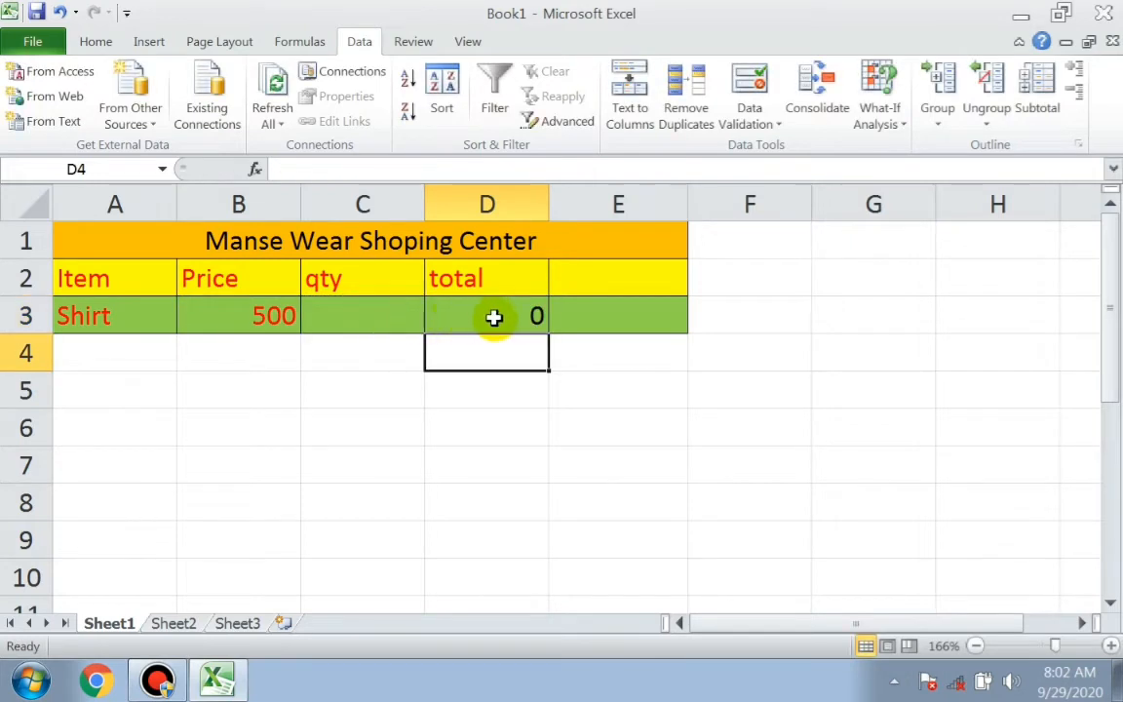
Test the total formula by entering a quantity of 2 in C3 and replacing it with 3
{"action": "left_click", "coordinate": [337, 319]}
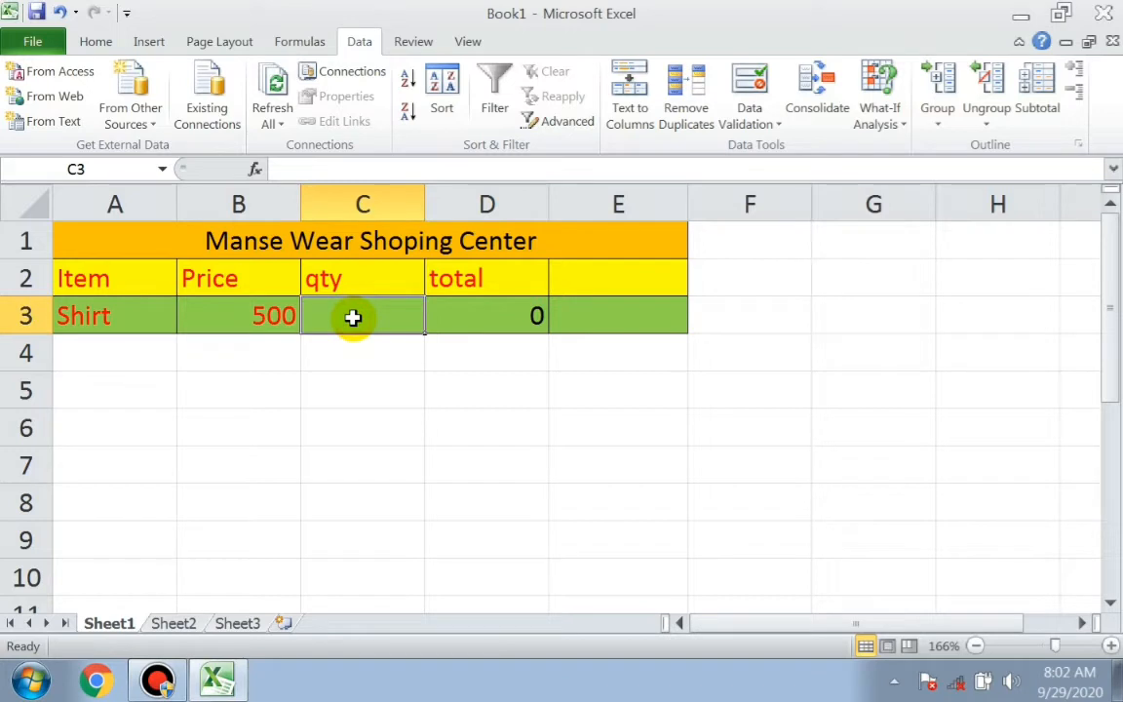
{"action": "type", "text": "2"}
{"action": "left_click", "coordinate": [511, 343]}
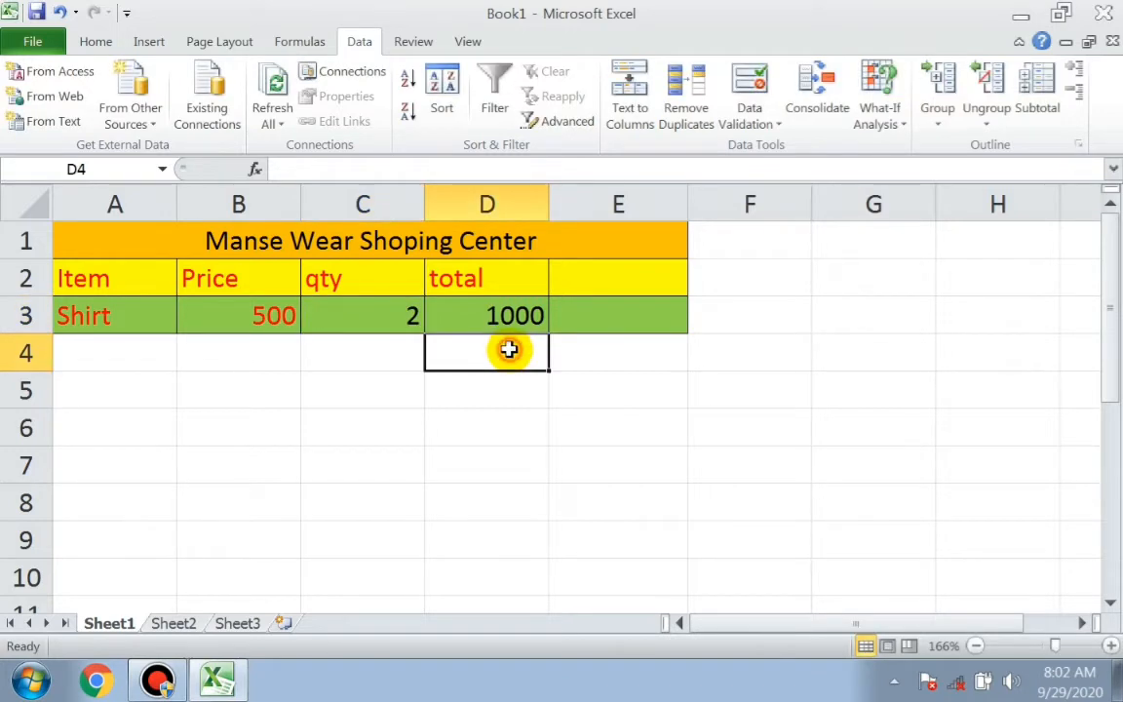
{"action": "left_click", "coordinate": [414, 316]}
{"action": "type", "text": "3"}
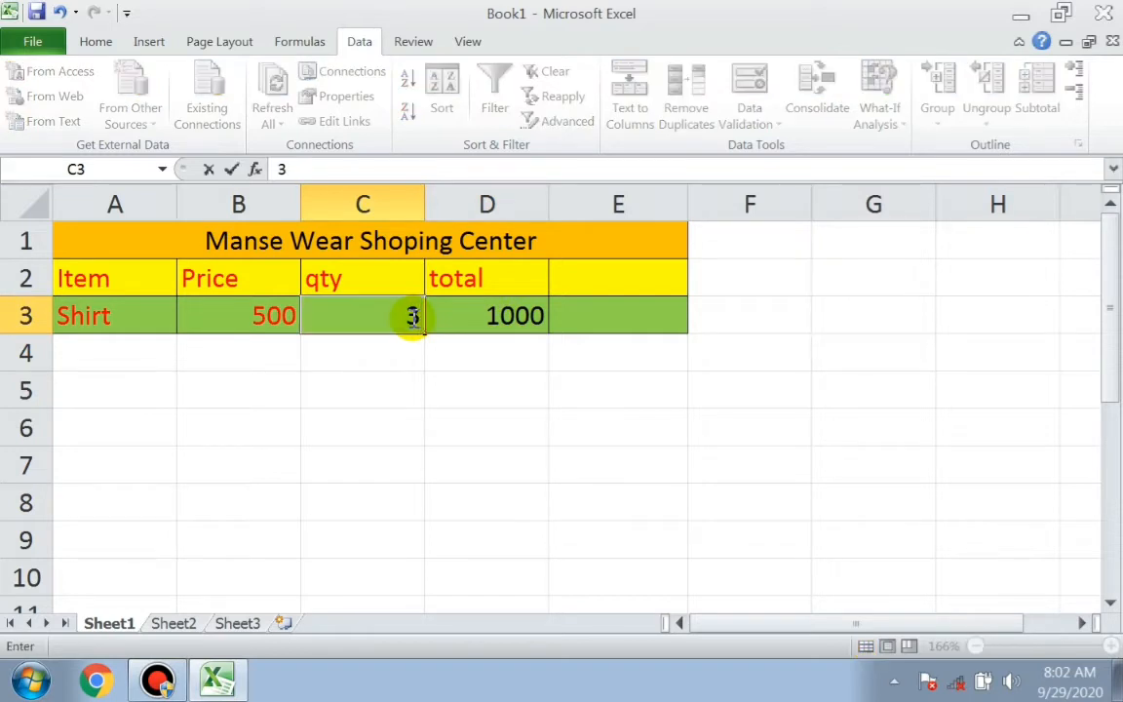
{"action": "left_click", "coordinate": [452, 351]}
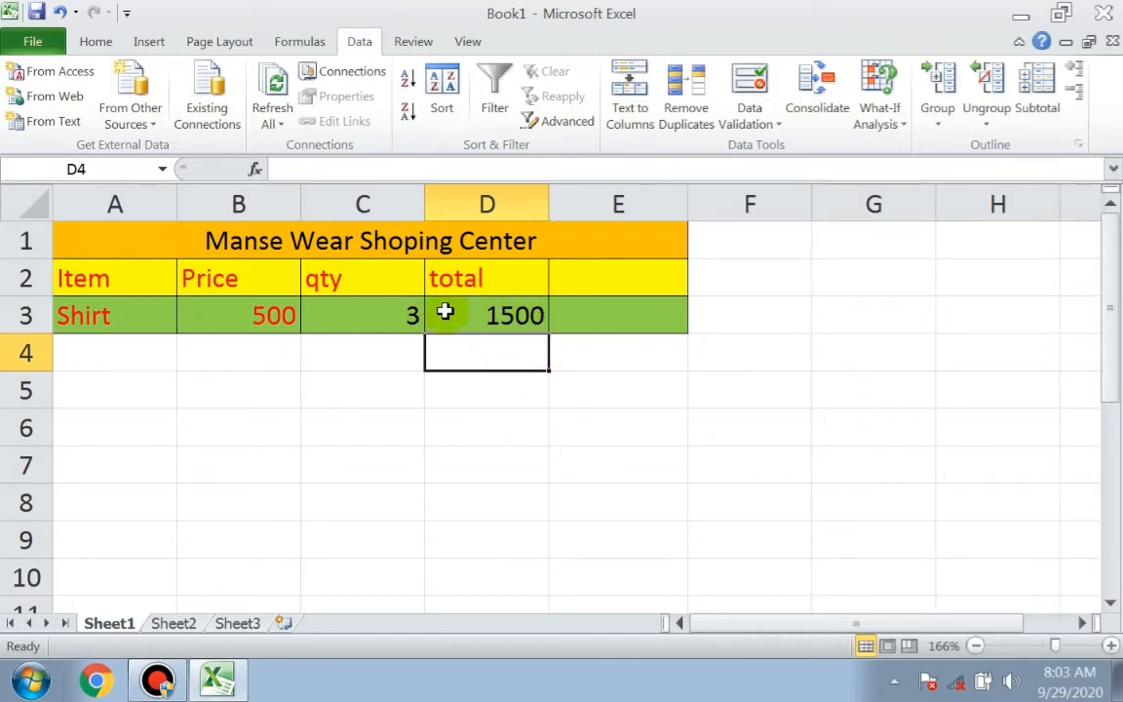
Add the heading OFFER PRICE in E2 and autofit column E to its text
{"action": "left_click", "coordinate": [600, 283]}
{"action": "type", "text": "OFFER"}
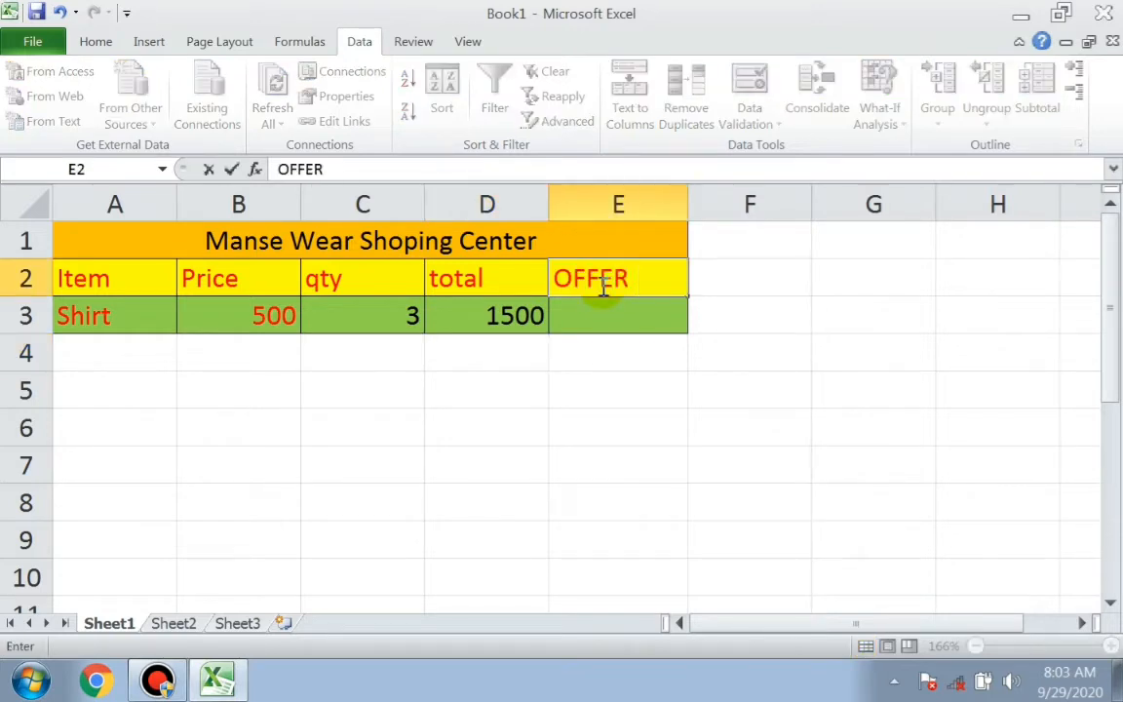
{"action": "type", "text": " PRICE"}
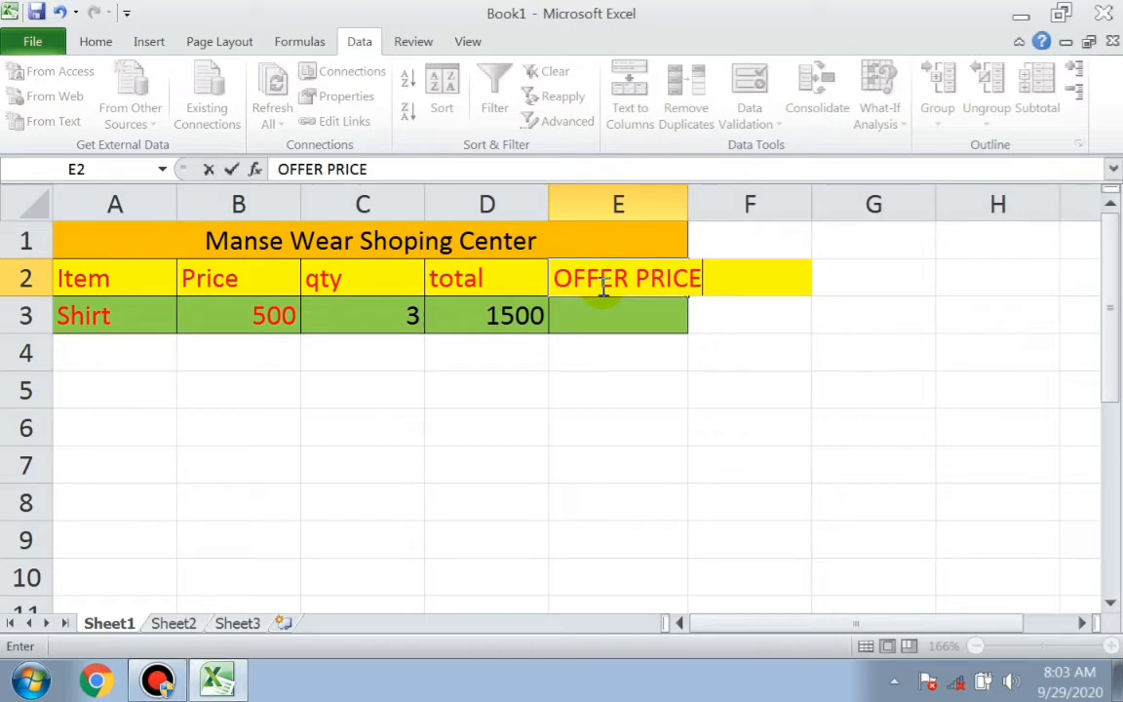
{"action": "left_click", "coordinate": [662, 383]}
{"action": "double_click", "coordinate": [689, 198]}
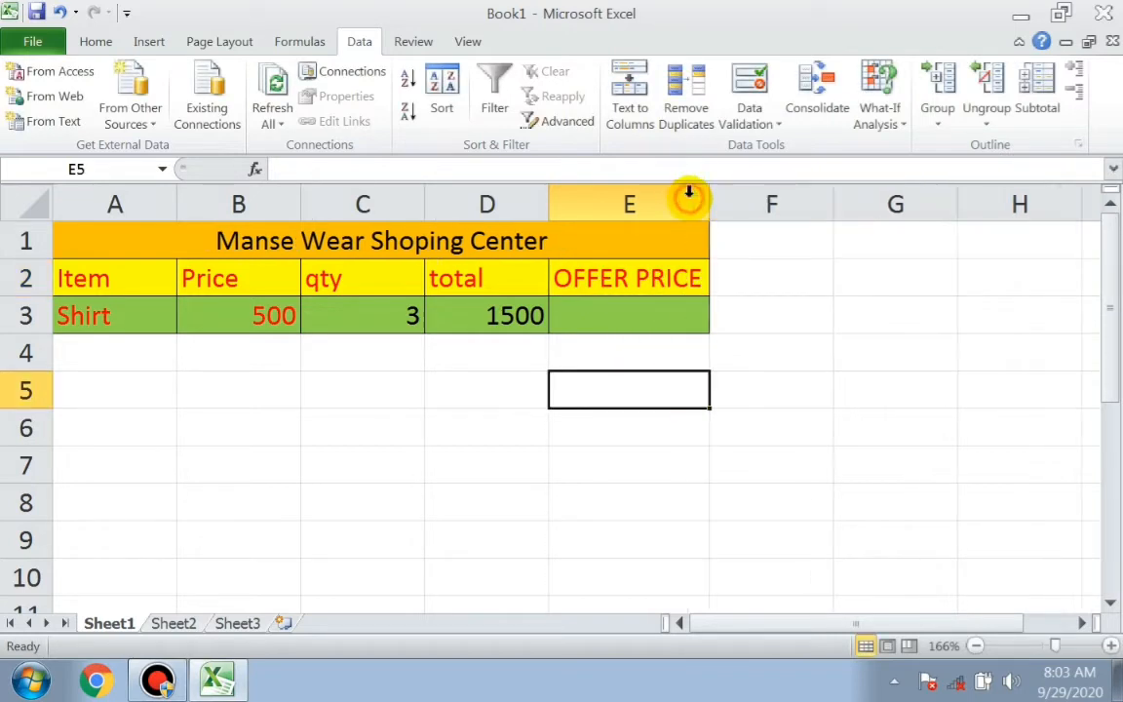
{"action": "key", "text": "Left"}
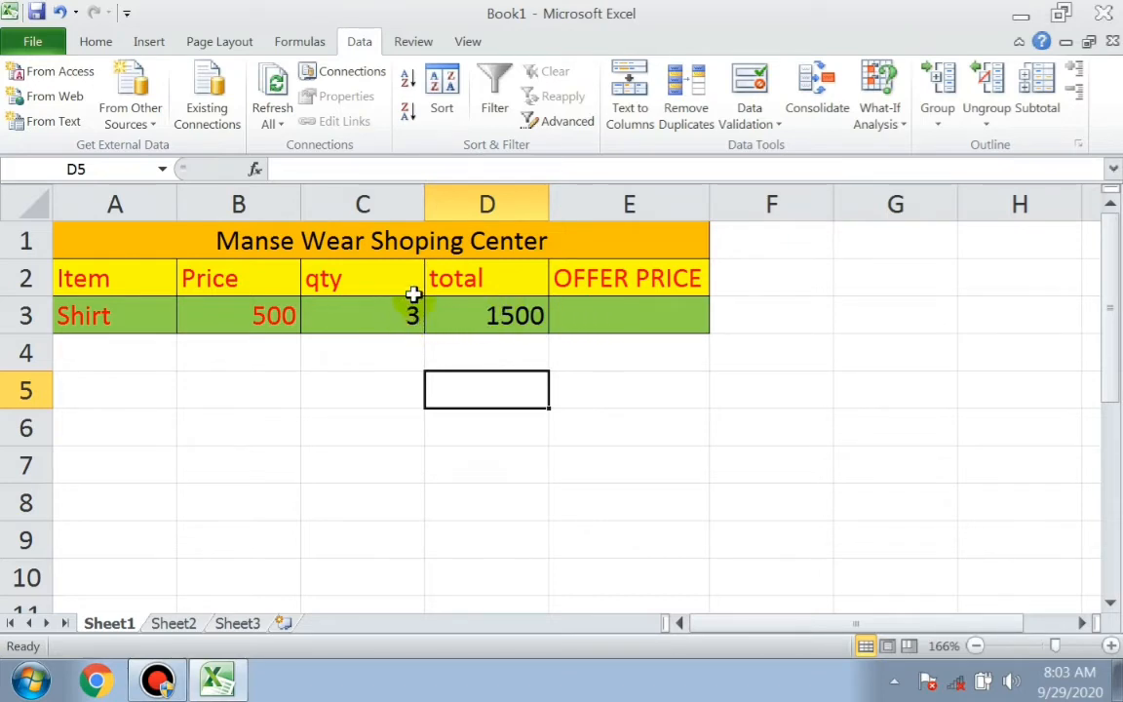
Enter =IF(C3>2,(D3-200)) in E3 to take 200 off the total when the quantity exceeds 2
{"action": "left_click", "coordinate": [611, 325]}
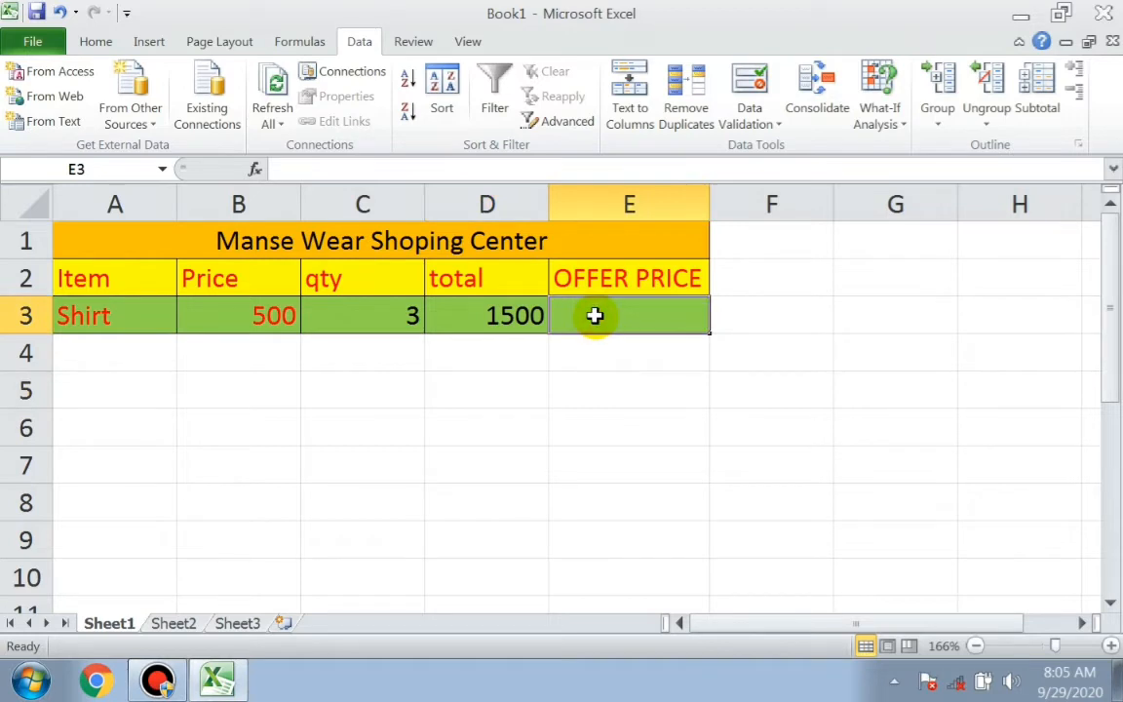
{"action": "type", "text": "=IF"}
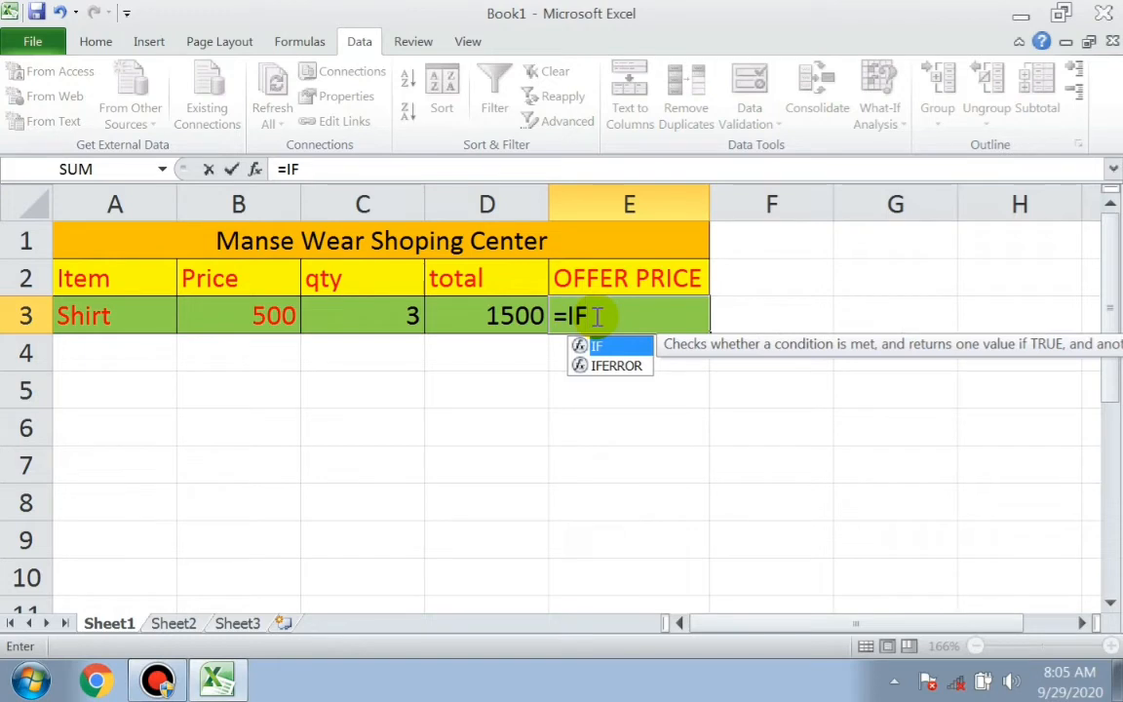
{"action": "type", "text": "("}
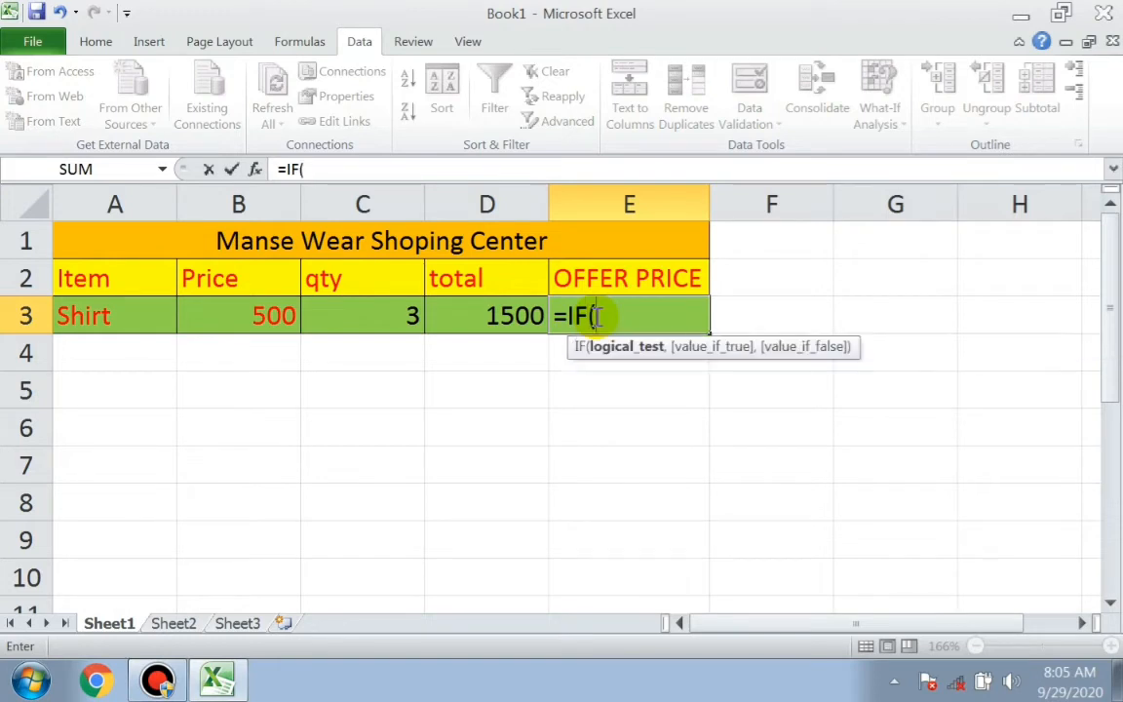
{"action": "left_click", "coordinate": [380, 320]}
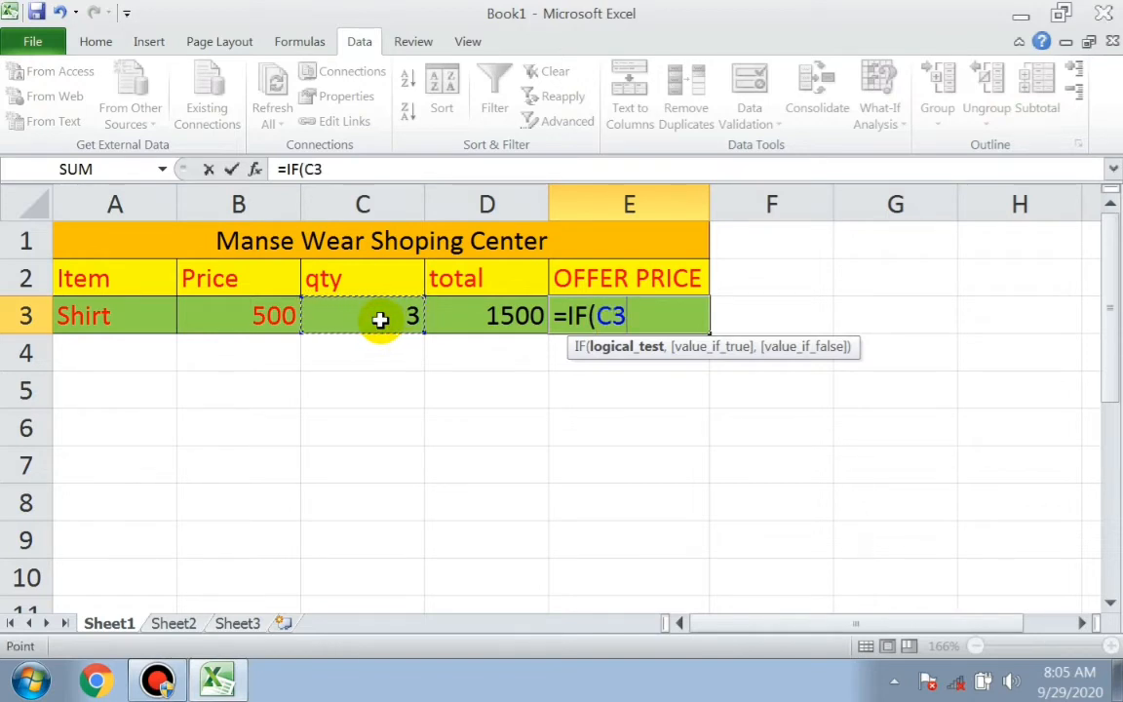
{"action": "type", "text": ">2"}
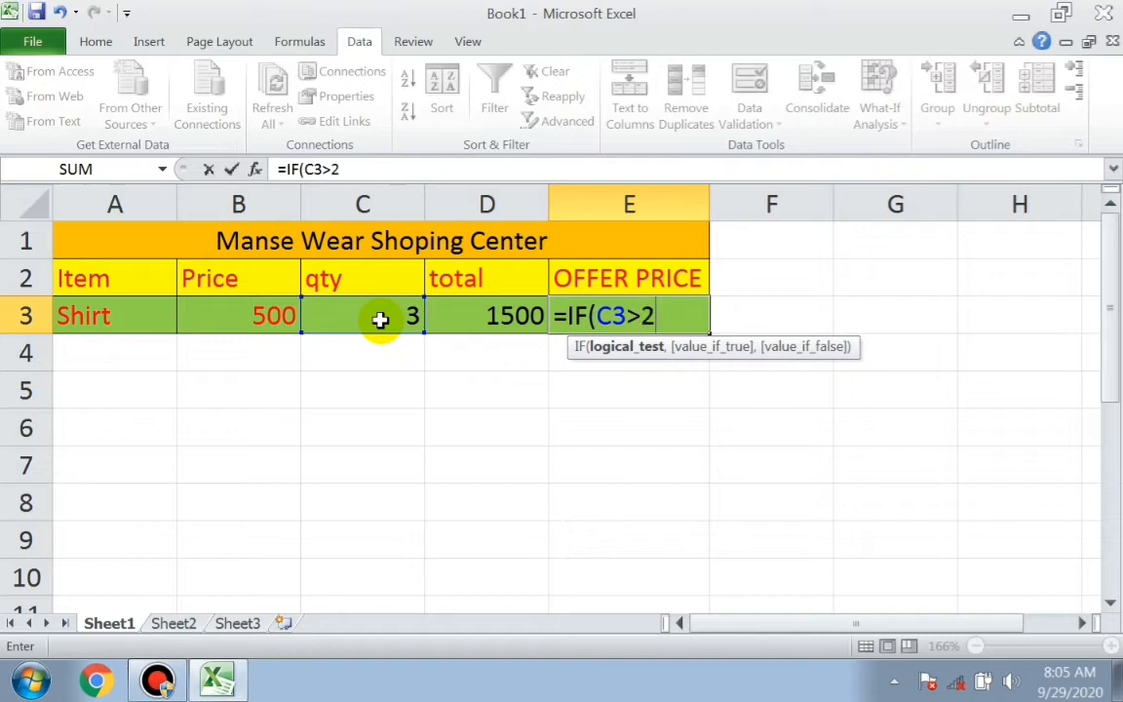
{"action": "type", "text": ","}
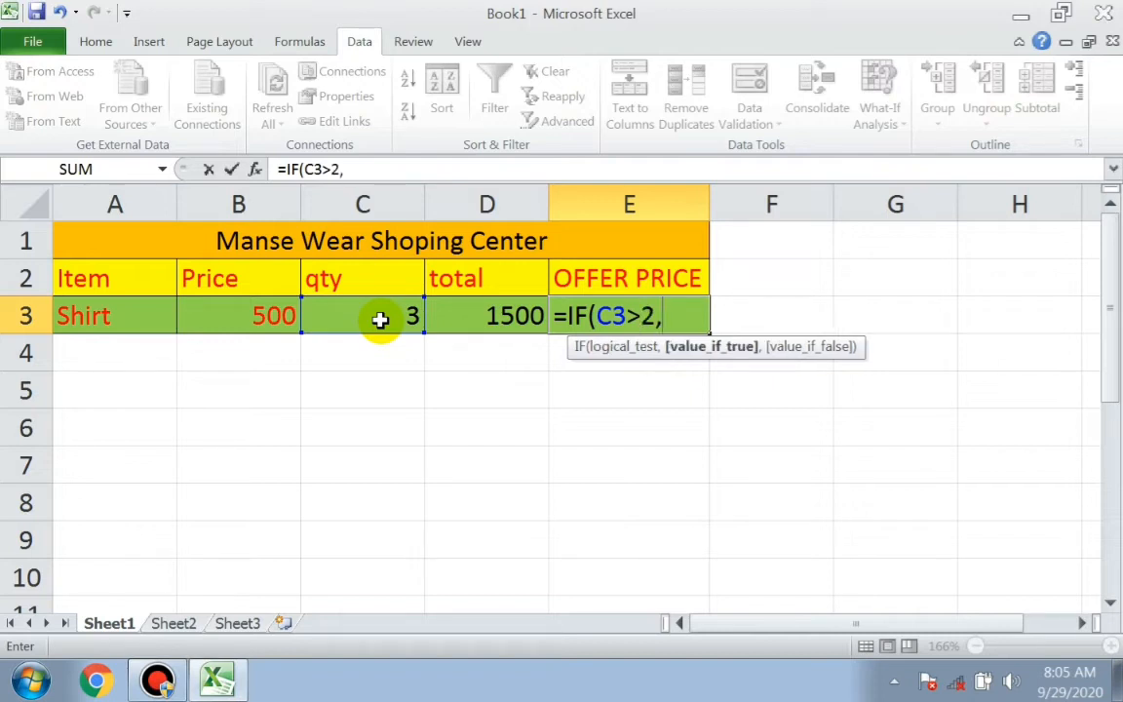
{"action": "type", "text": "("}
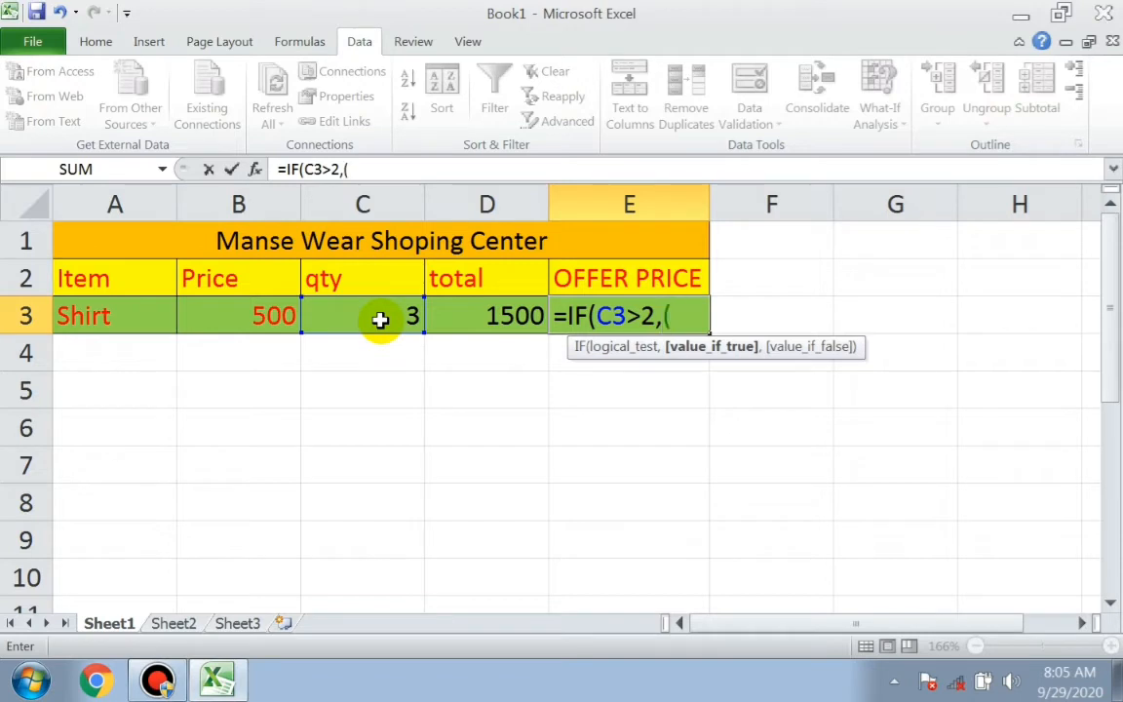
{"action": "left_click", "coordinate": [493, 316]}
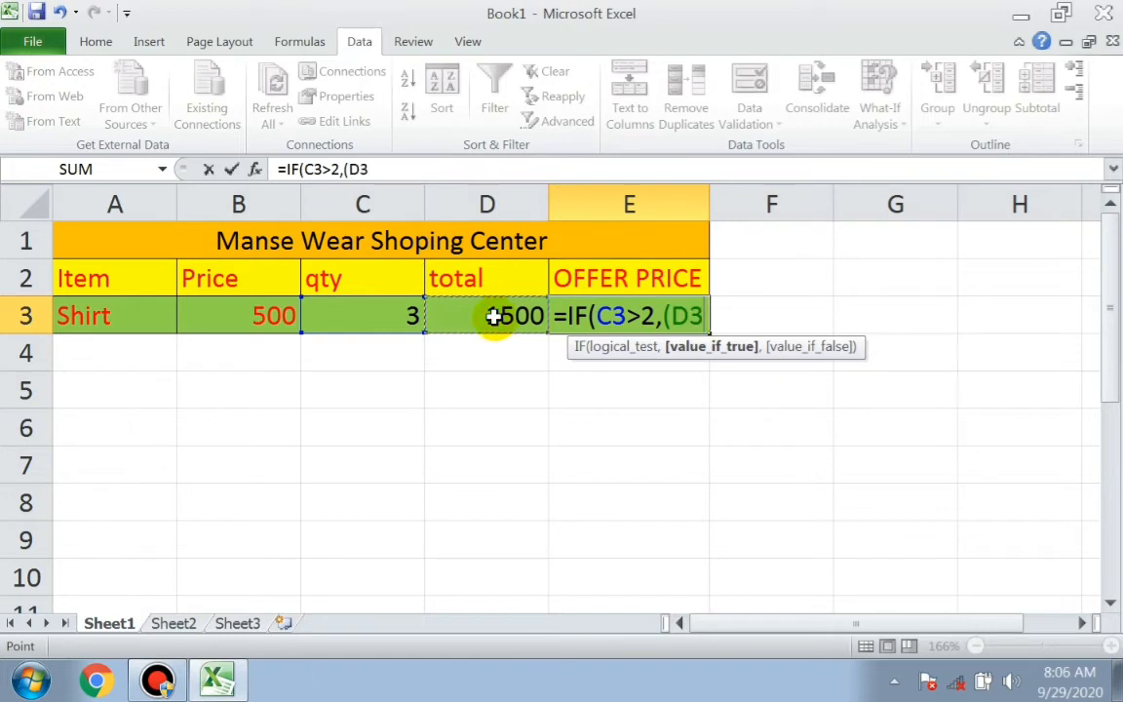
{"action": "type", "text": "-20"}
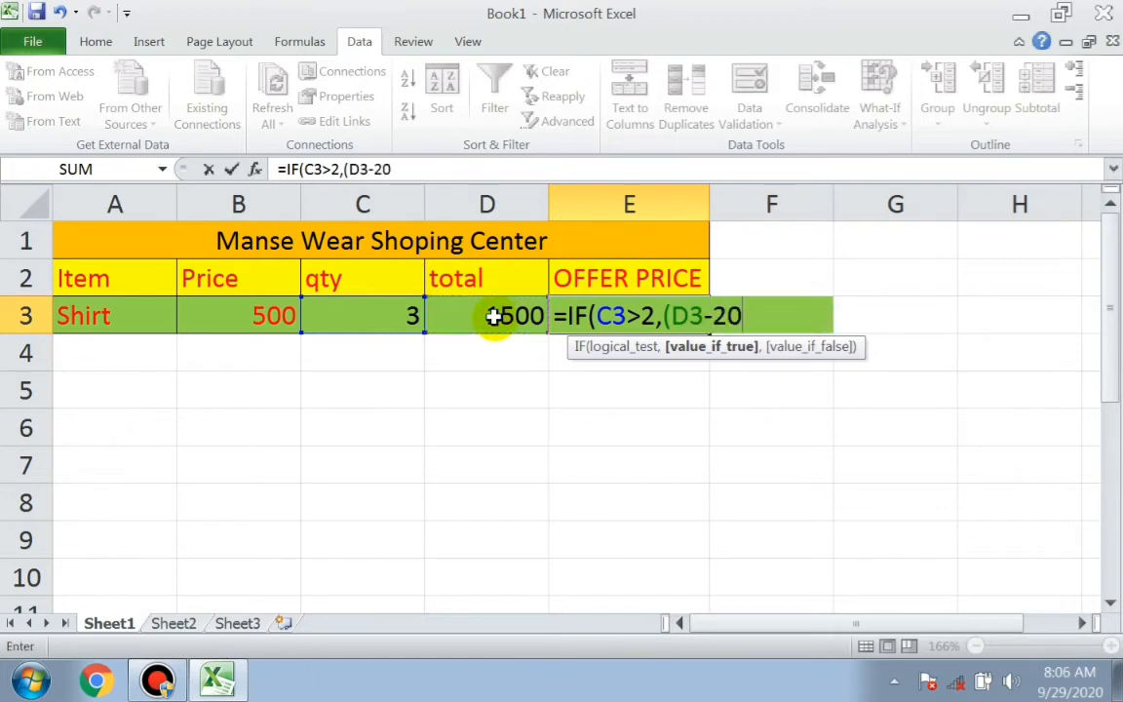
{"action": "type", "text": "0))"}
{"action": "key", "text": "Return"}
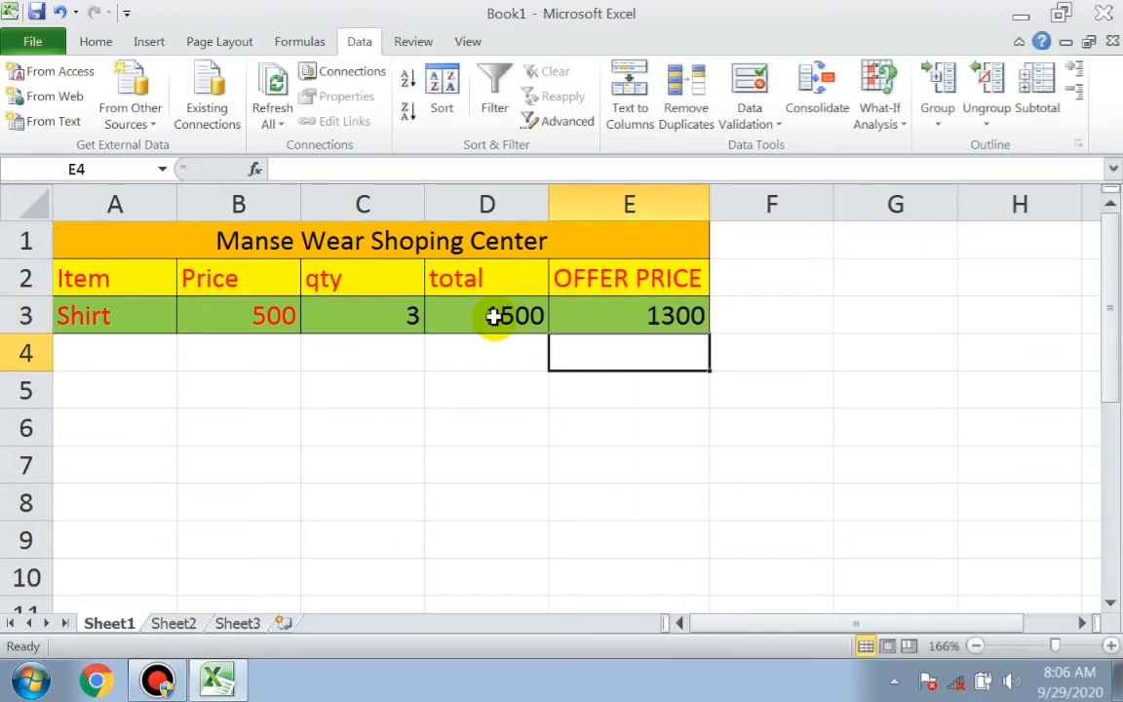
Test the offer price formula by changing the quantity in C3 to 2
{"action": "left_click", "coordinate": [493, 388]}
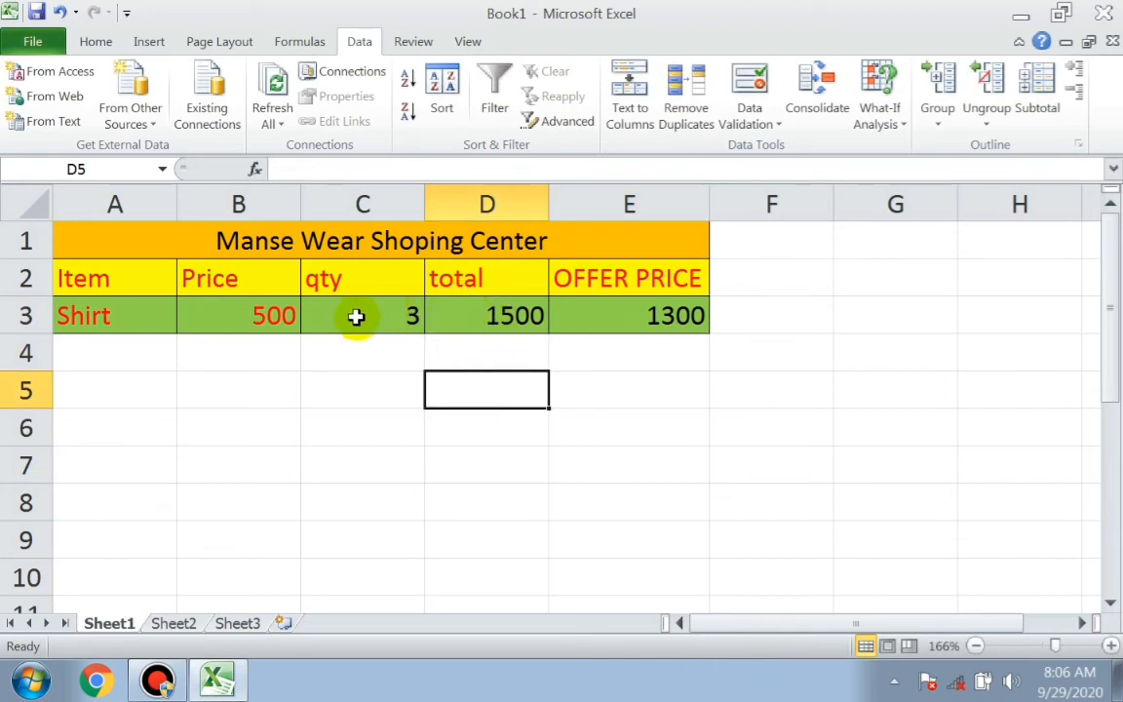
{"action": "left_click", "coordinate": [499, 316]}
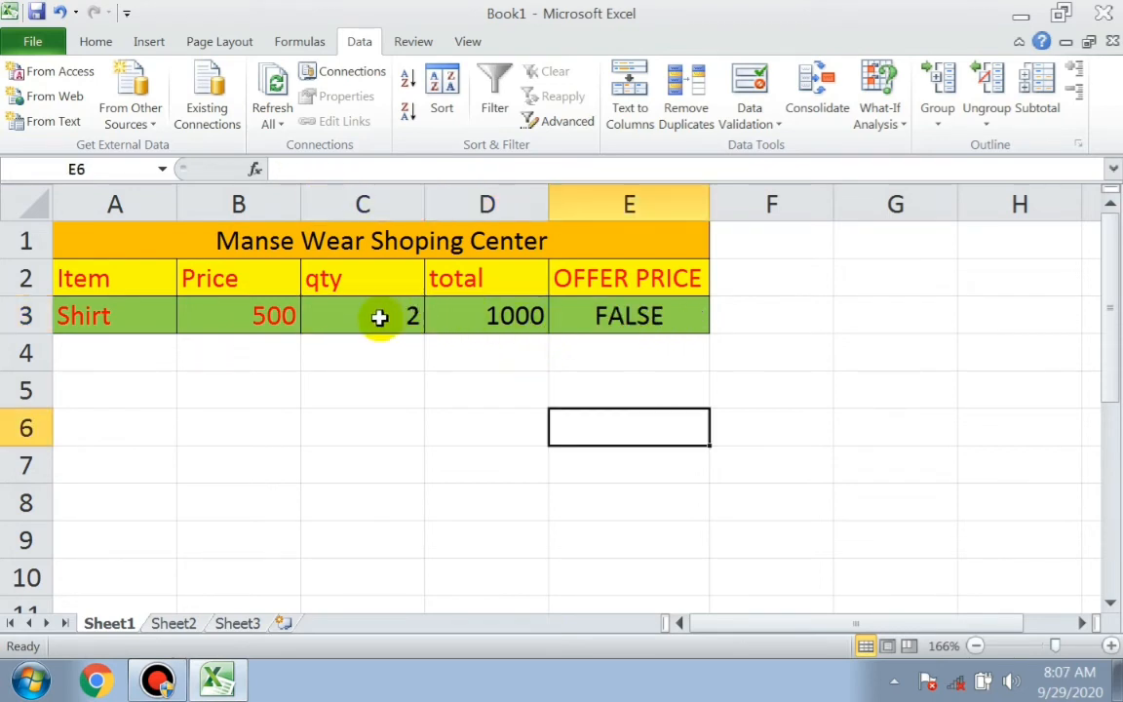
Extend the E3 offer price formula to =IF(C3>2,(D3-200),IF(C3<3,"No Offer")) so quantities below 3 show No Offer
{"action": "left_click", "coordinate": [616, 322]}
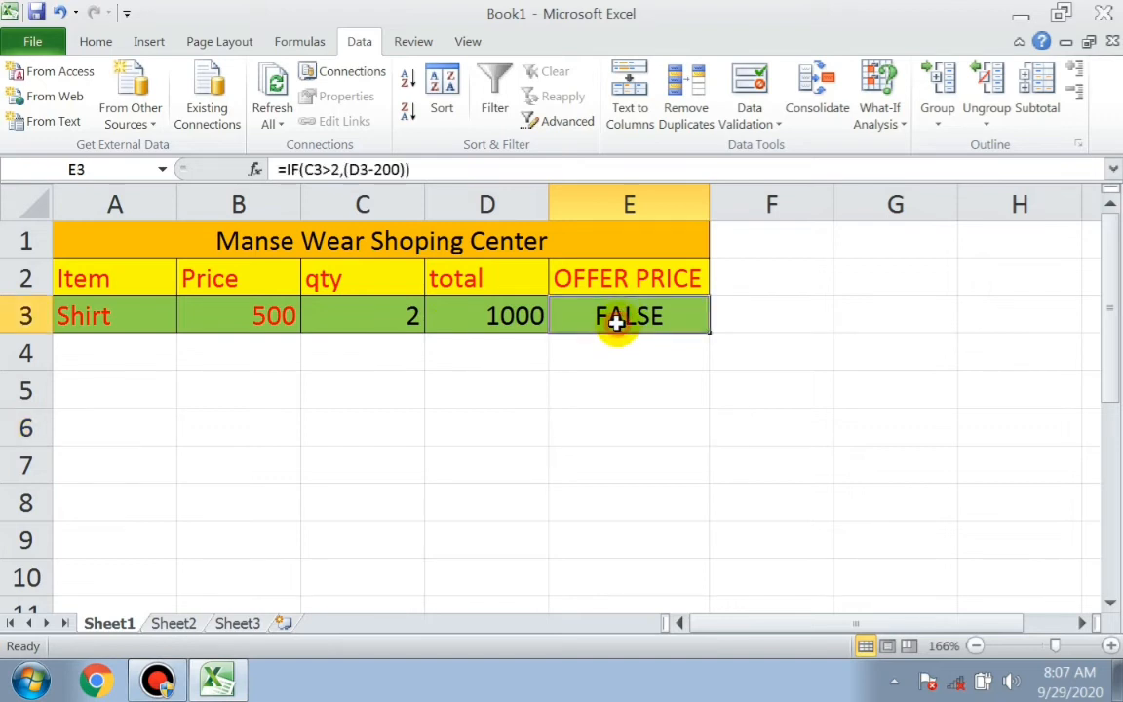
{"action": "left_click", "coordinate": [414, 169]}
{"action": "key", "text": "BackSpace"}
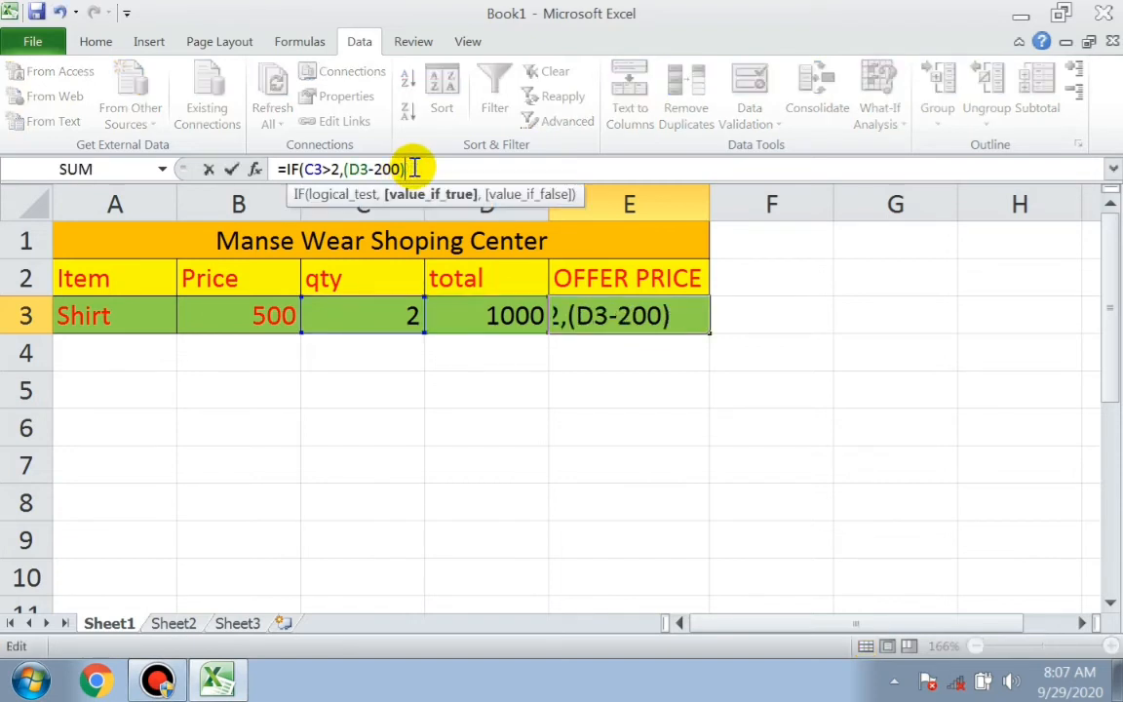
{"action": "type", "text": ","}
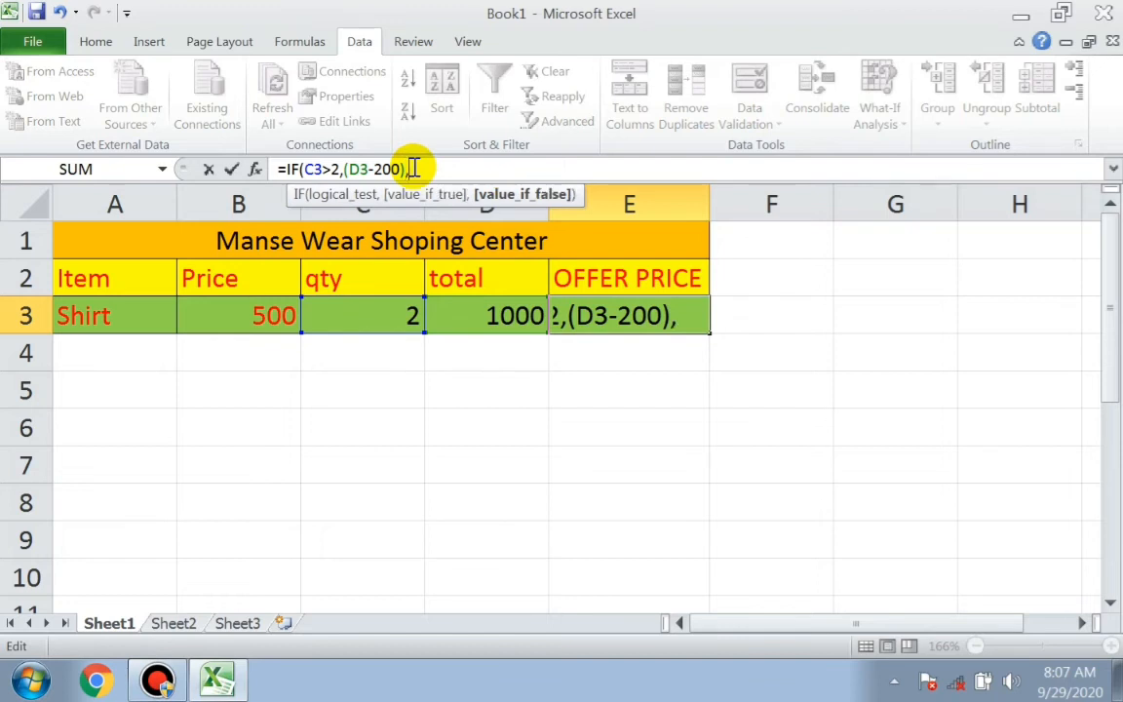
{"action": "type", "text": "IF"}
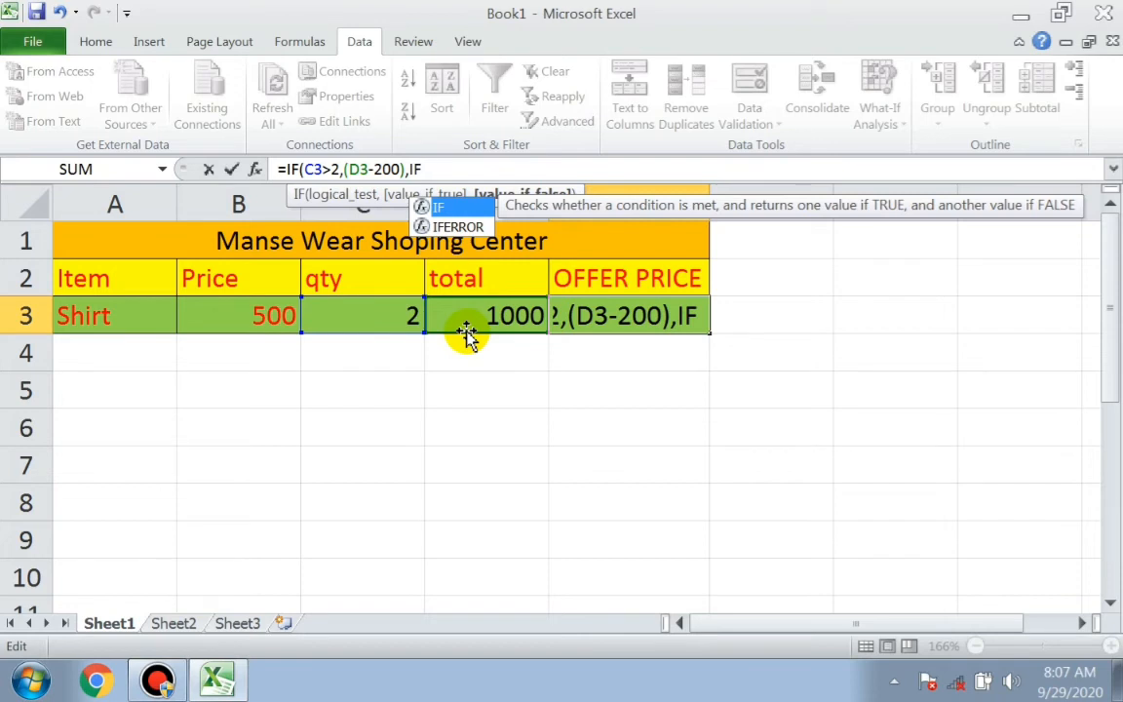
{"action": "type", "text": "(C"}
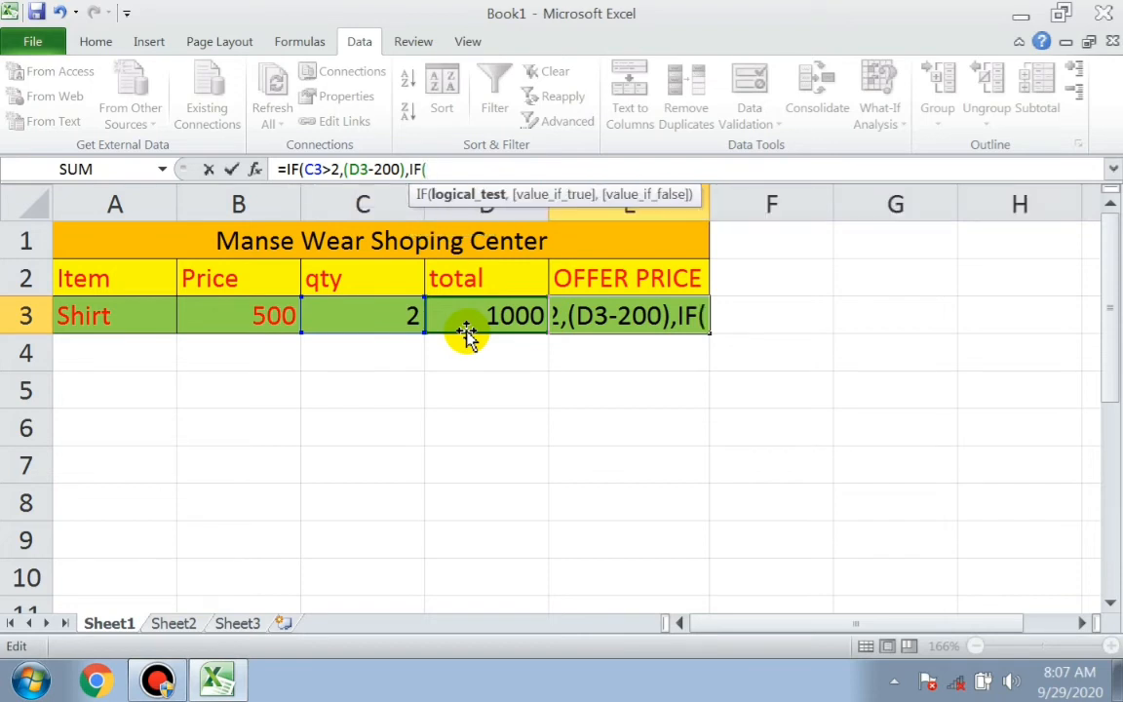
{"action": "type", "text": "3"}
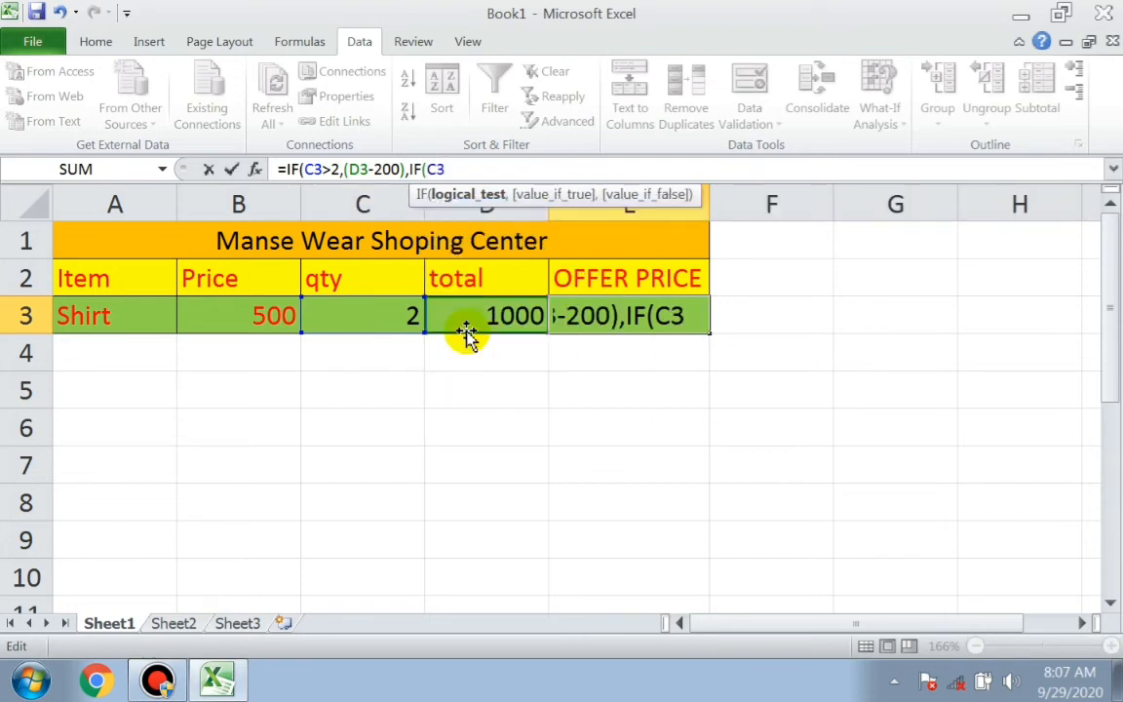
{"action": "type", "text": "<3"}
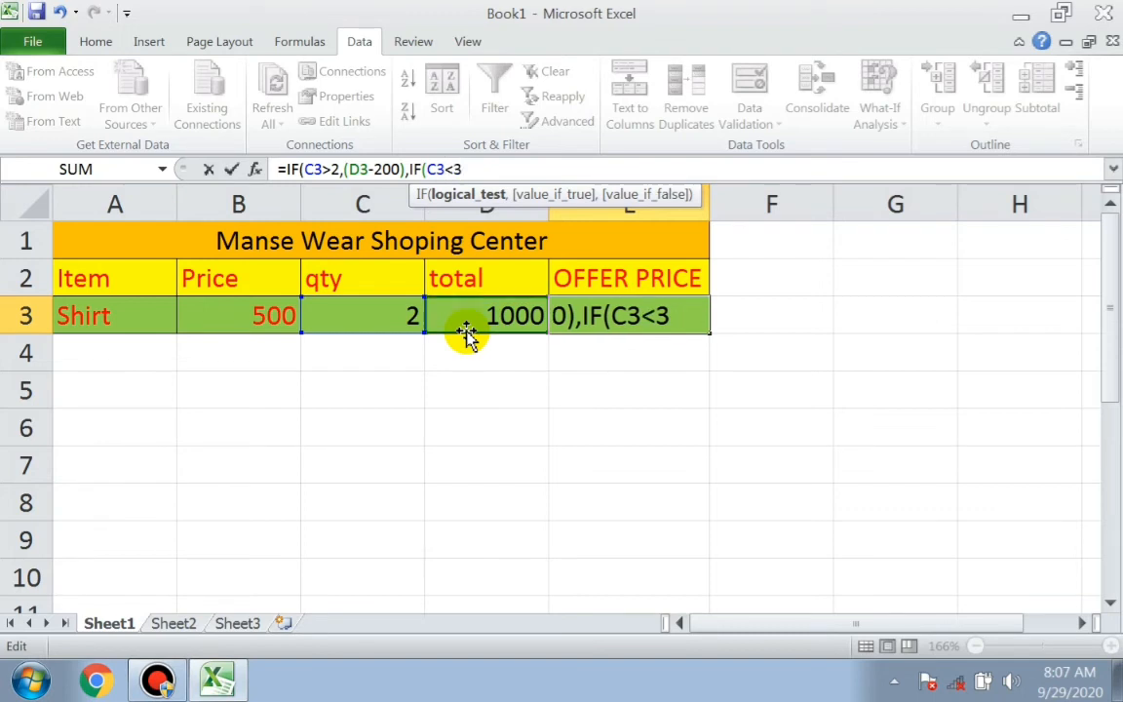
{"action": "type", "text": ","}
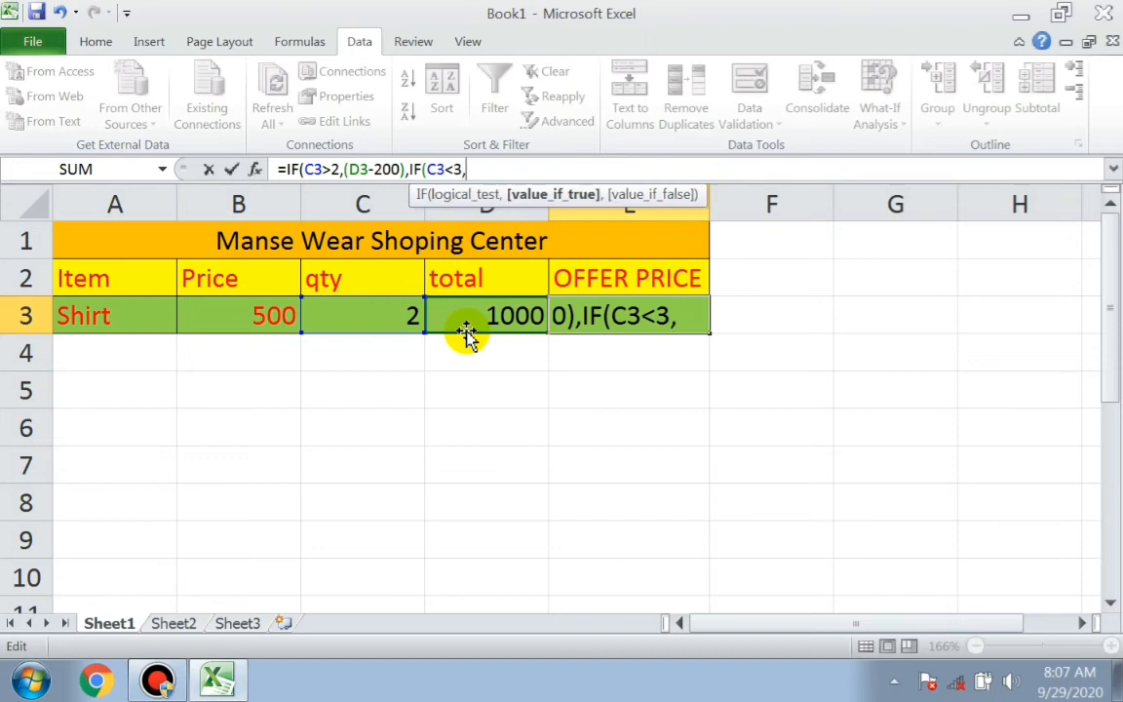
{"action": "type", "text": "\"No"}
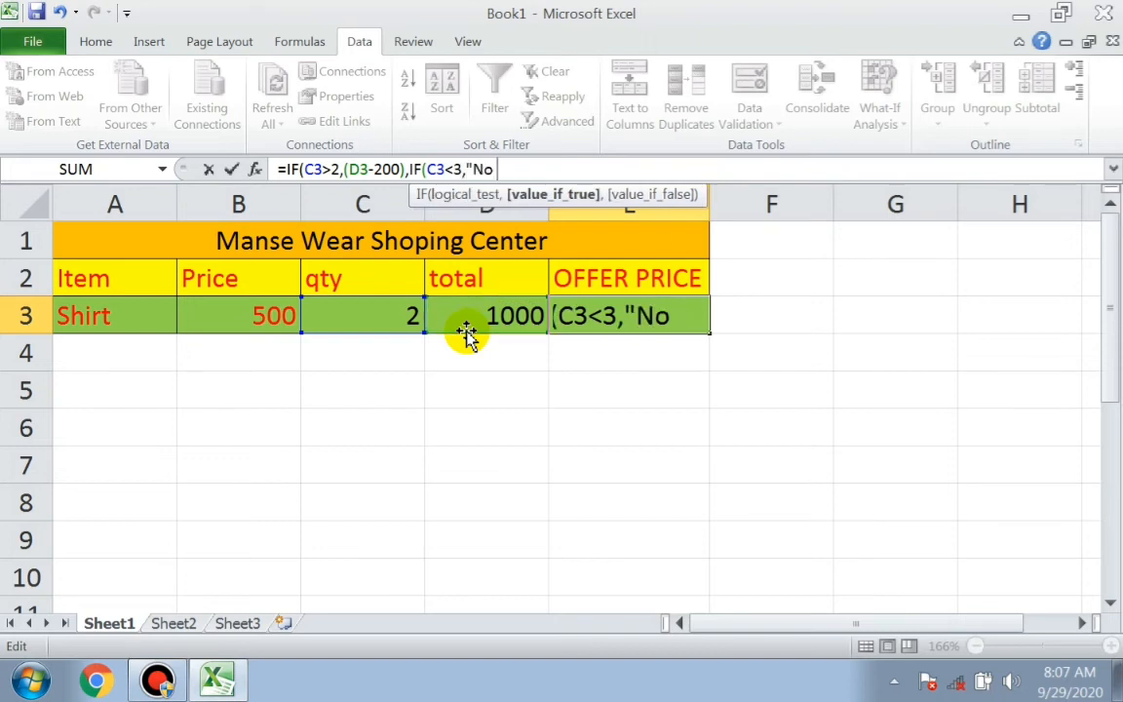
{"action": "type", "text": " Offe"}
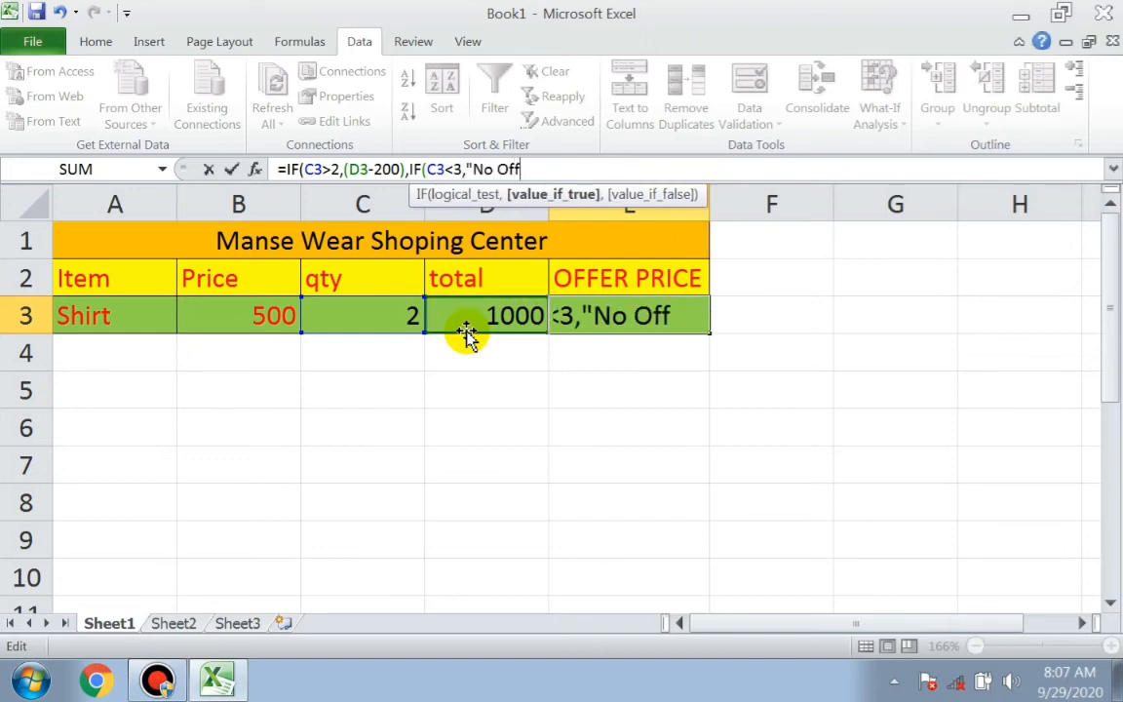
{"action": "type", "text": "r"}
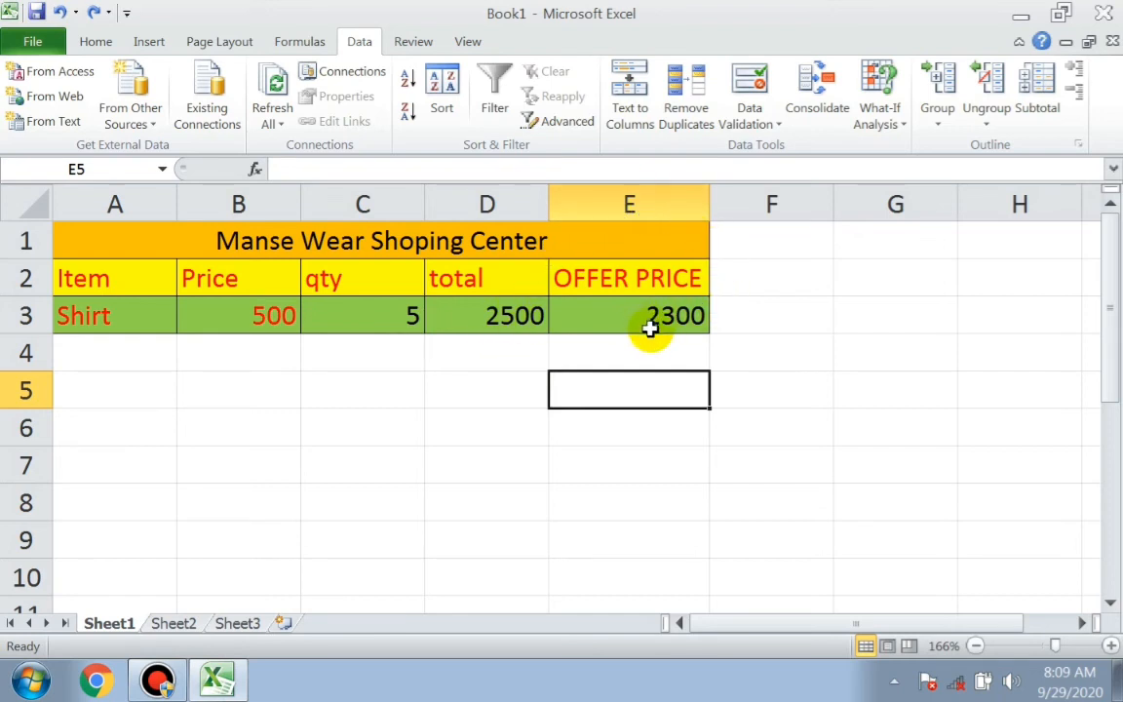
Test the nested offer price formula by entering a quantity of 6 in C3, replacing it with 2 and inspecting E3
{"action": "left_click", "coordinate": [399, 319]}
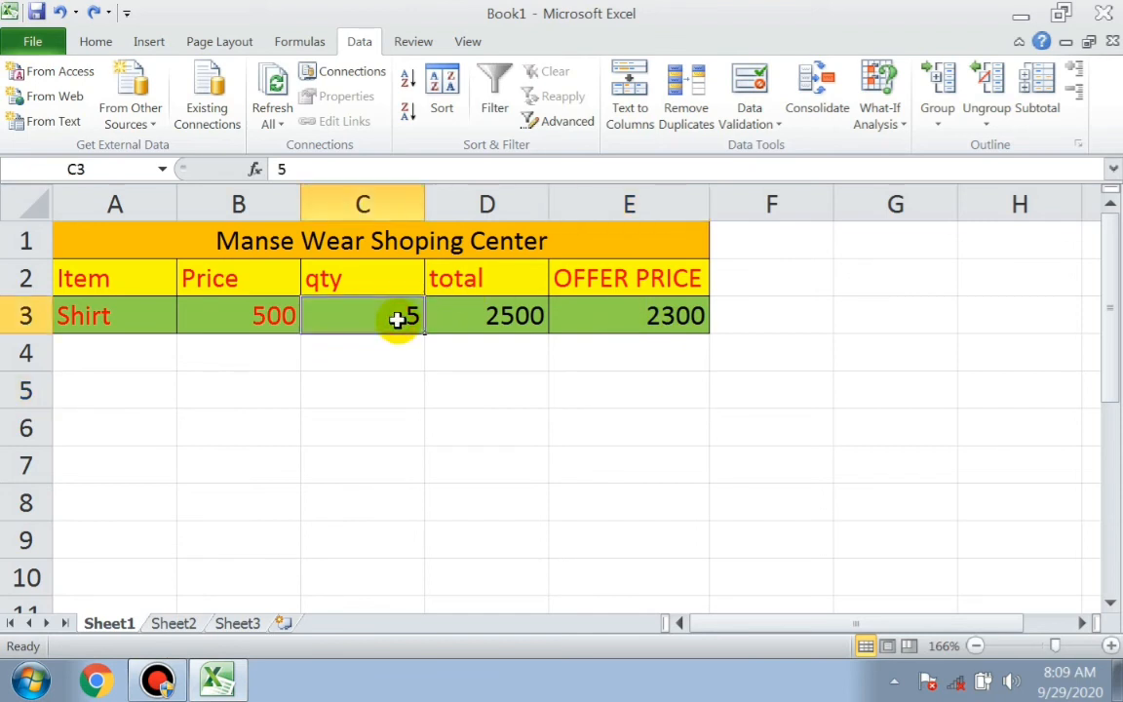
{"action": "type", "text": "6"}
{"action": "left_click", "coordinate": [536, 383]}
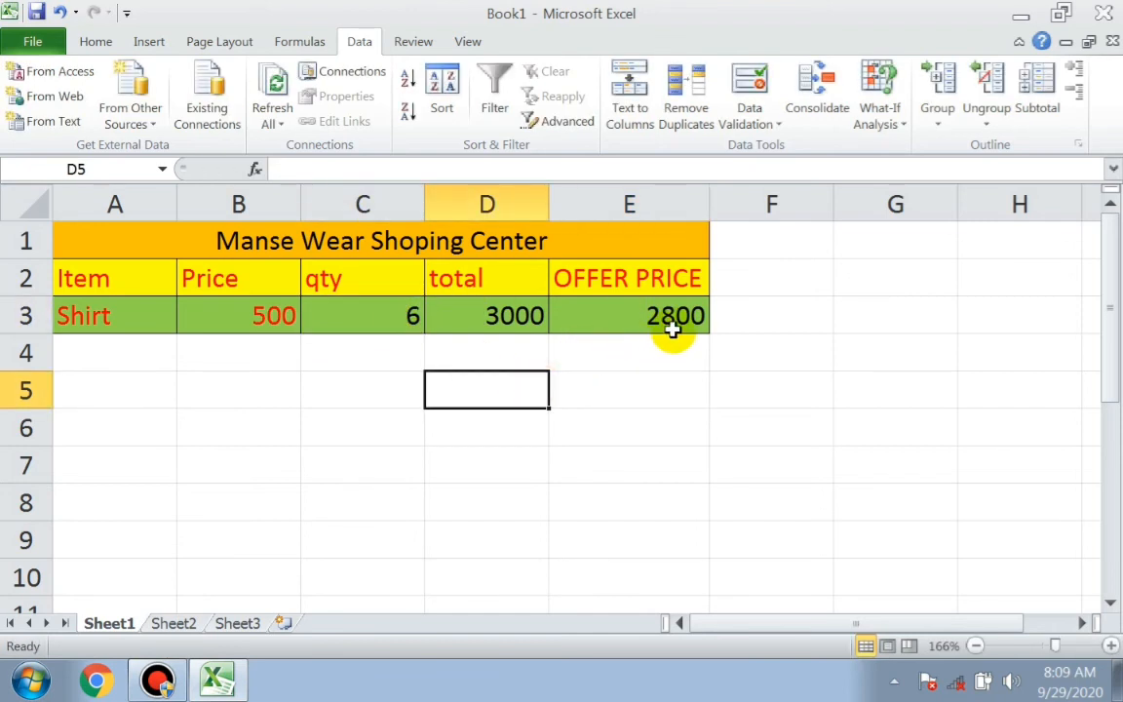
{"action": "left_click", "coordinate": [381, 311]}
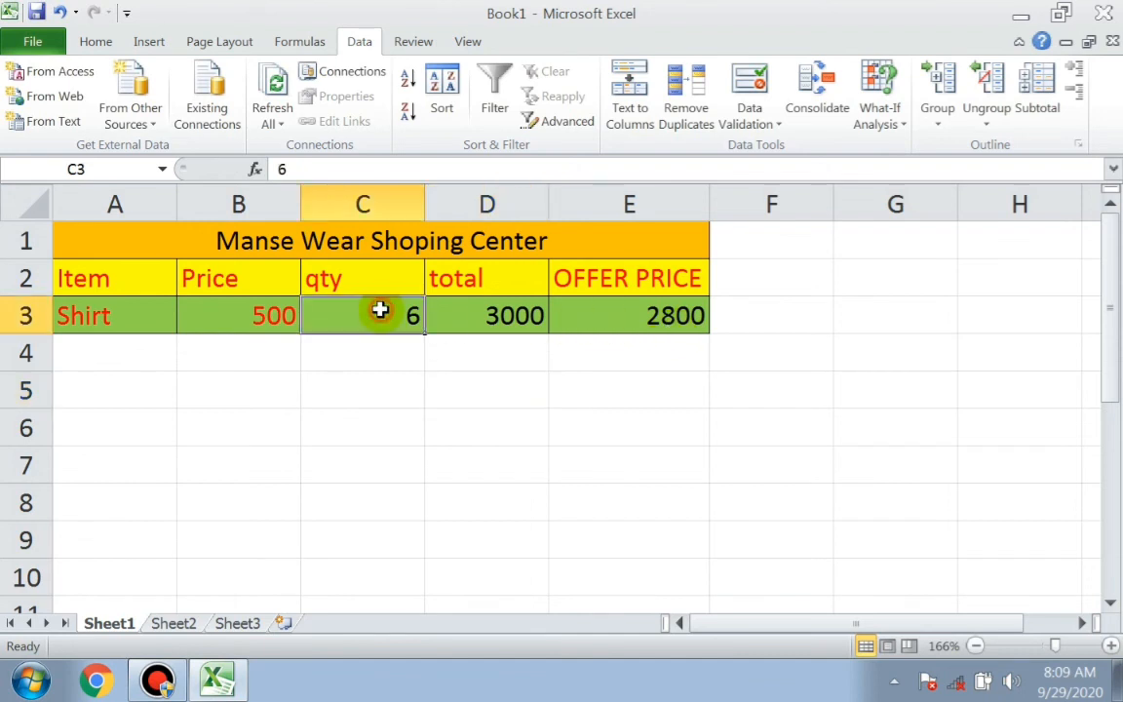
{"action": "type", "text": "2"}
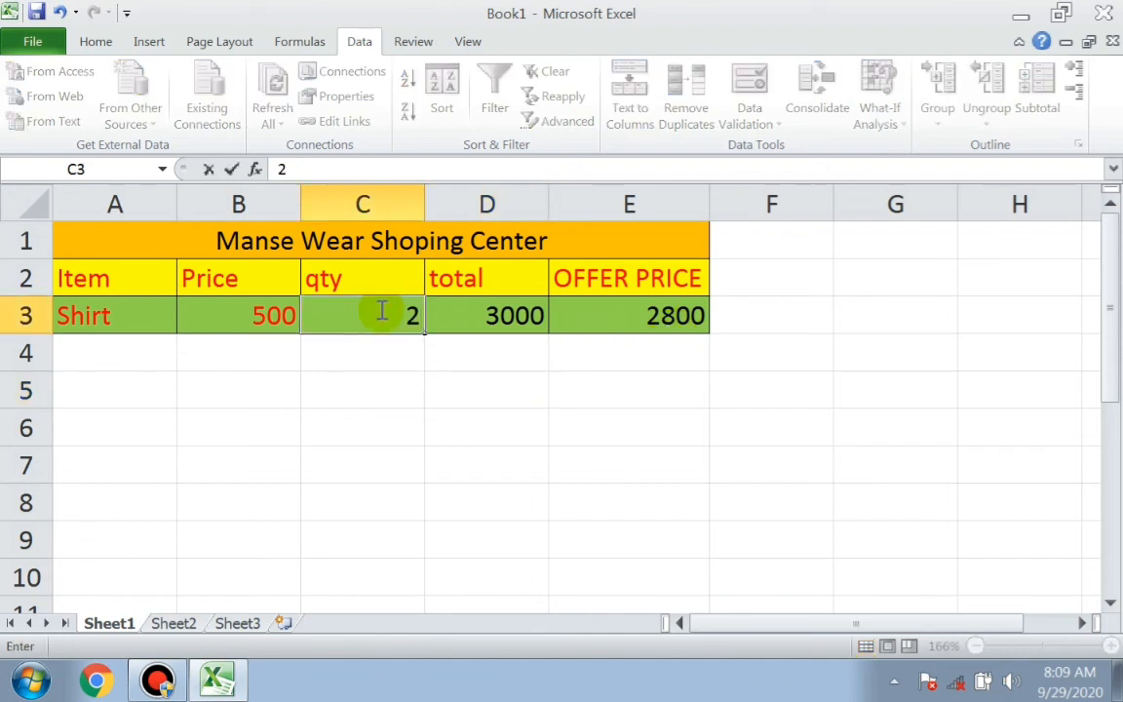
{"action": "left_click", "coordinate": [507, 395]}
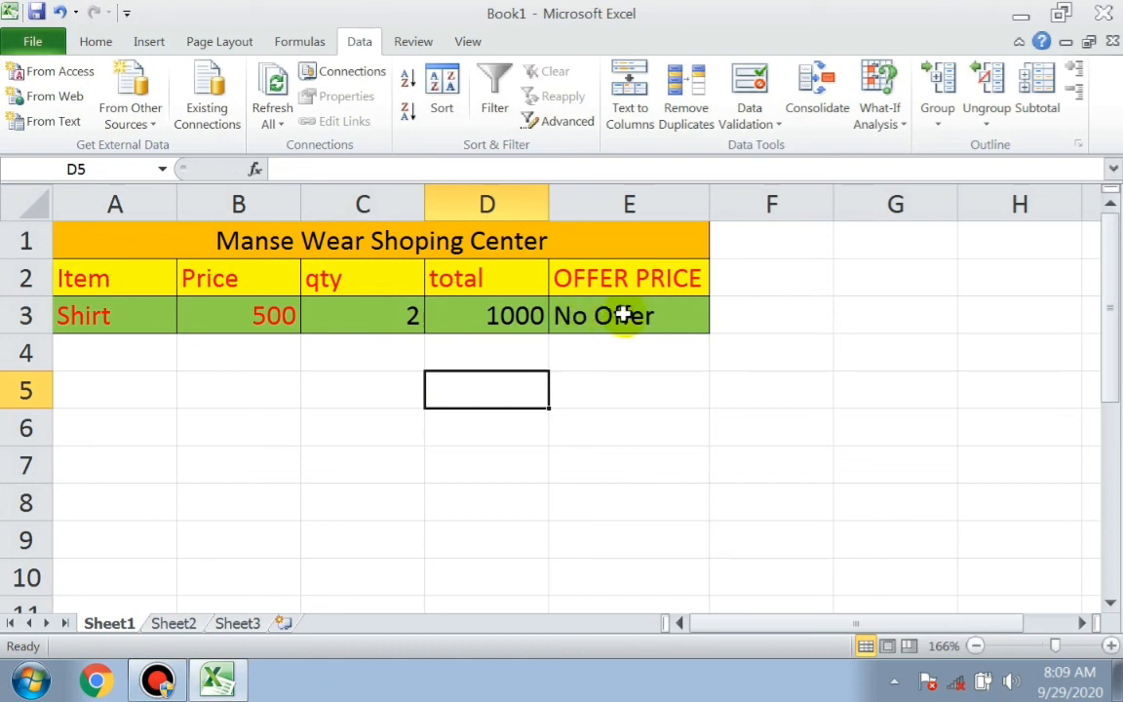
{"action": "left_click", "coordinate": [594, 320]}
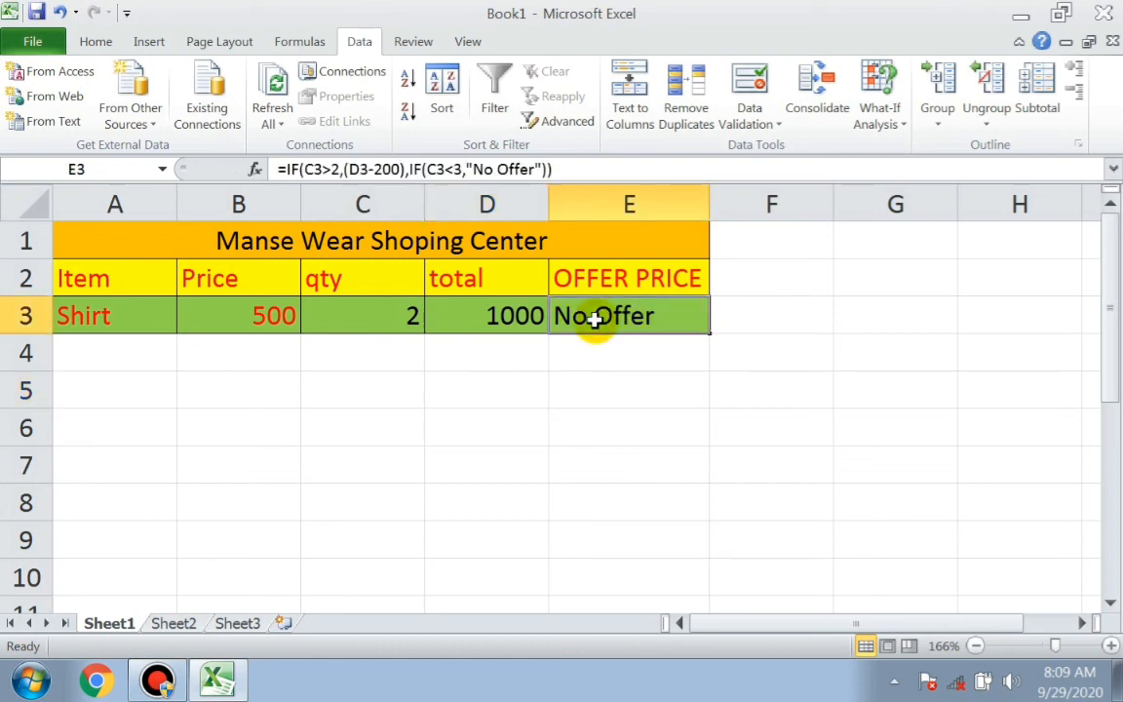